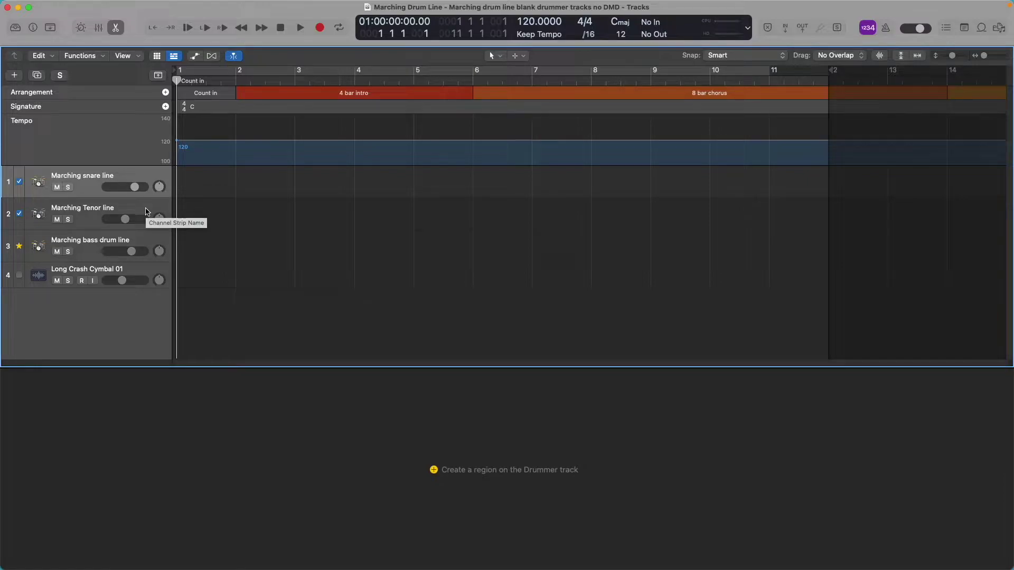
# Show the inspector for the Marching snare line track, check the instrument's Multi-Output choice, and open its Drum Kit Designer plug-in
pyautogui.moveTo(182, 184)
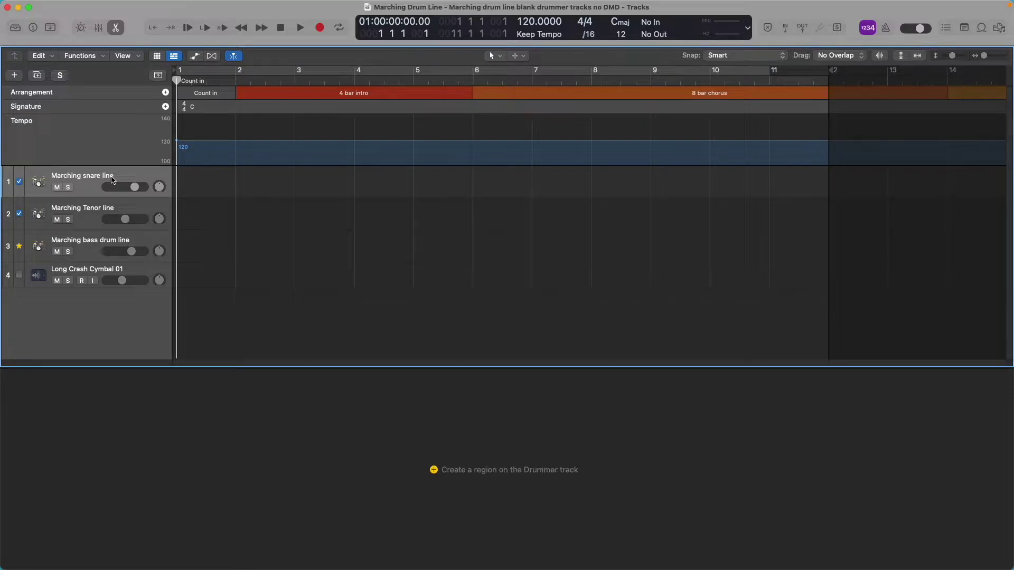
pyautogui.press('i')
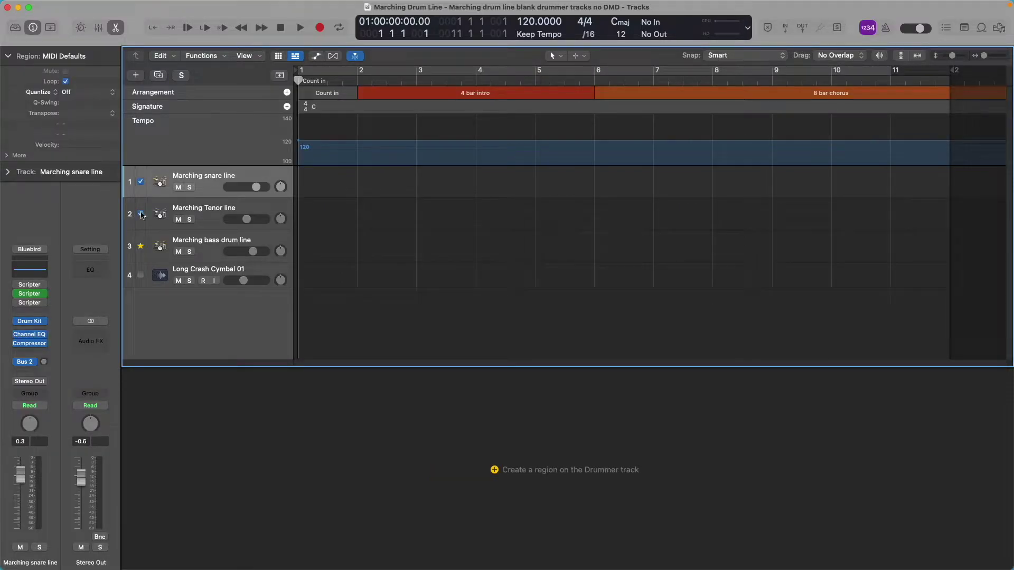
pyautogui.click(44, 323)
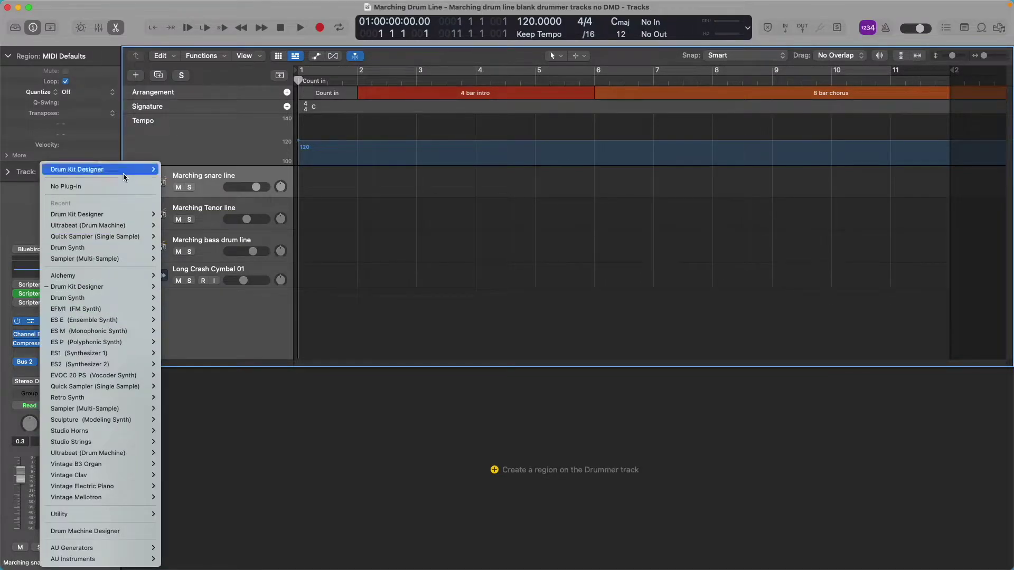
pyautogui.moveTo(125, 168)
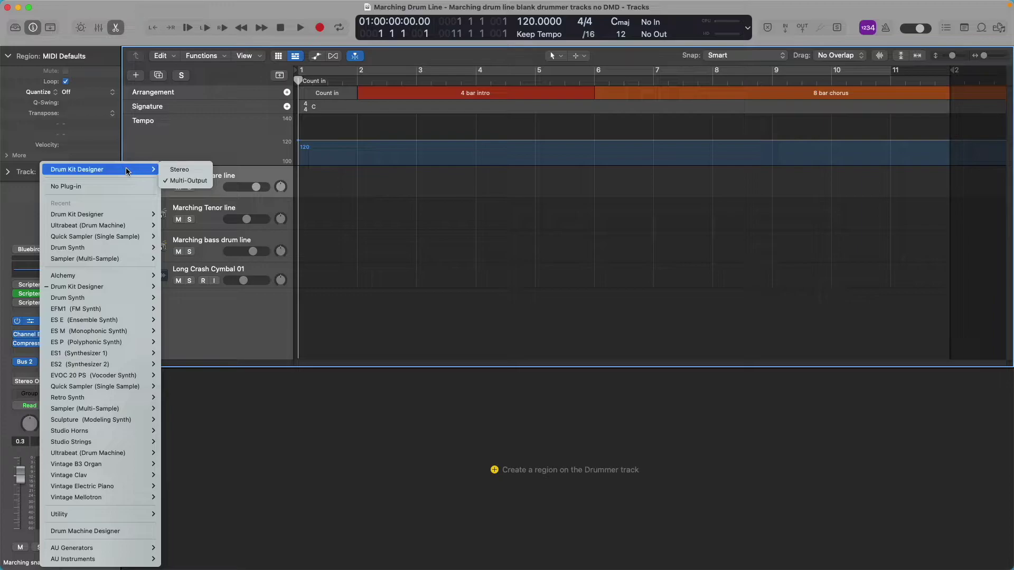
pyautogui.click(247, 337)
pyautogui.moveTo(33, 324)
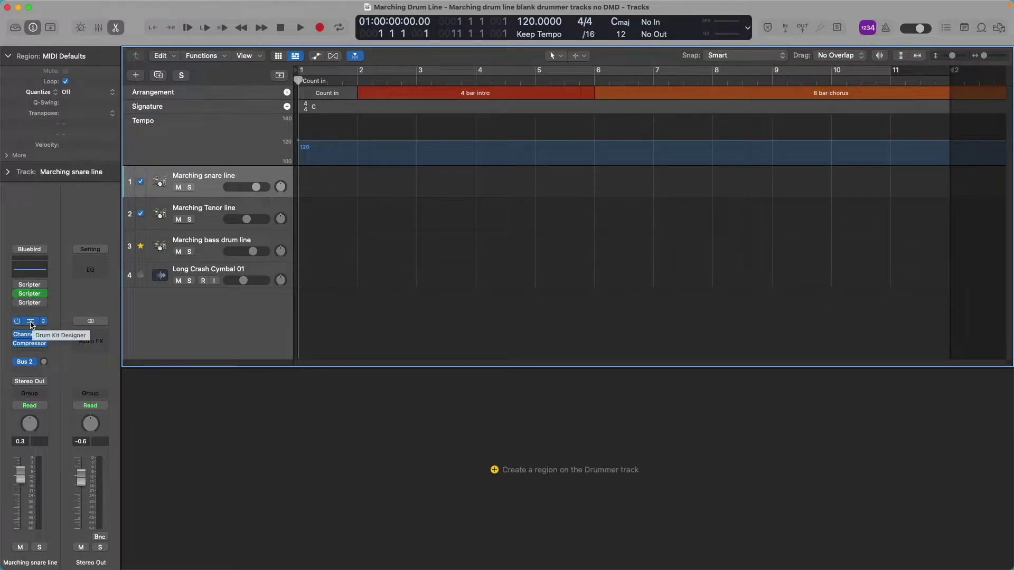
pyautogui.click(30, 322)
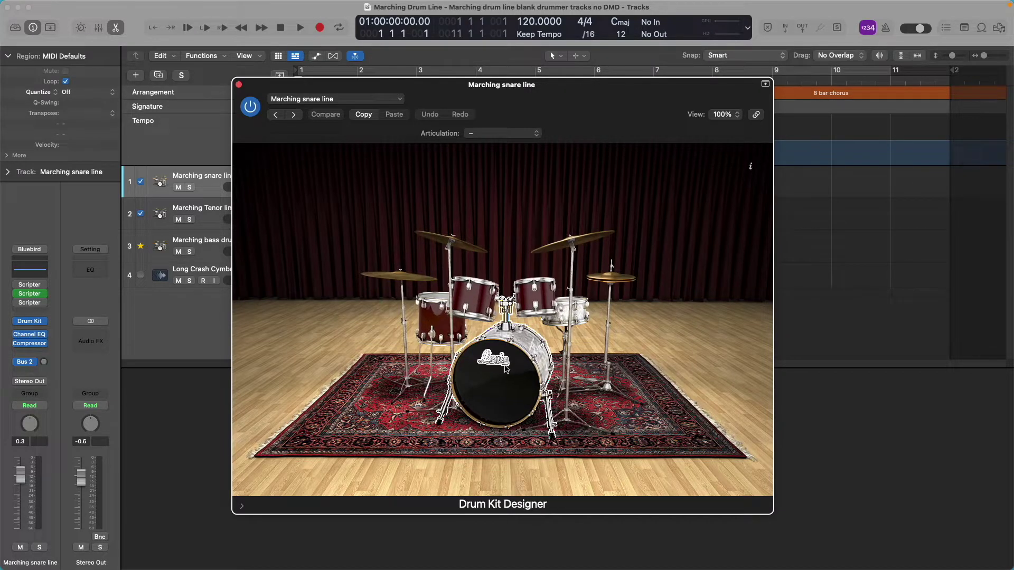
# Audition the kick, a tom and the snare in the kit, finishing with the snare's edit settings open
pyautogui.click(506, 368)
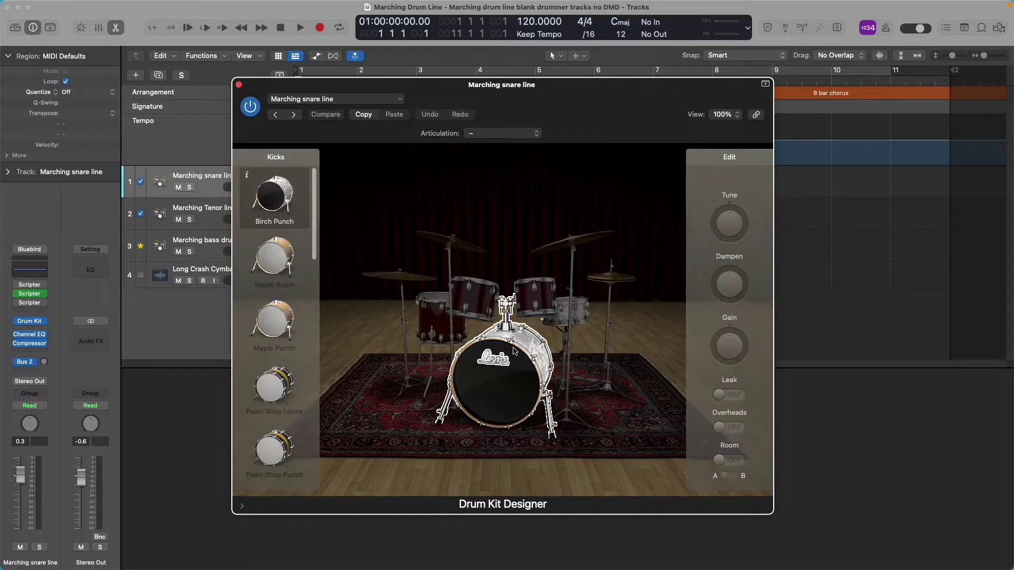
pyautogui.click(536, 299)
pyautogui.click(506, 368)
pyautogui.click(584, 315)
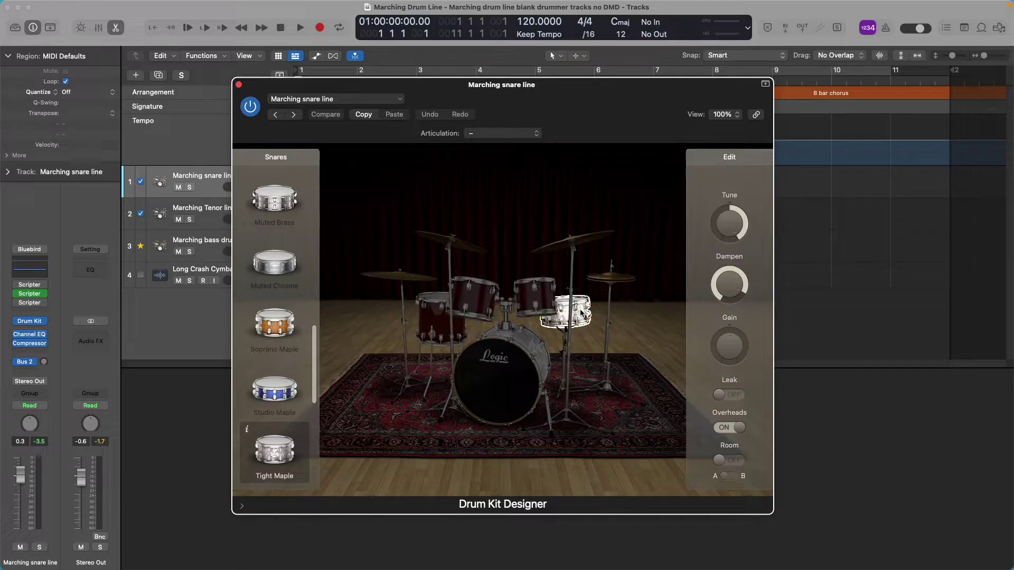
pyautogui.moveTo(730, 222)
pyautogui.click(581, 313)
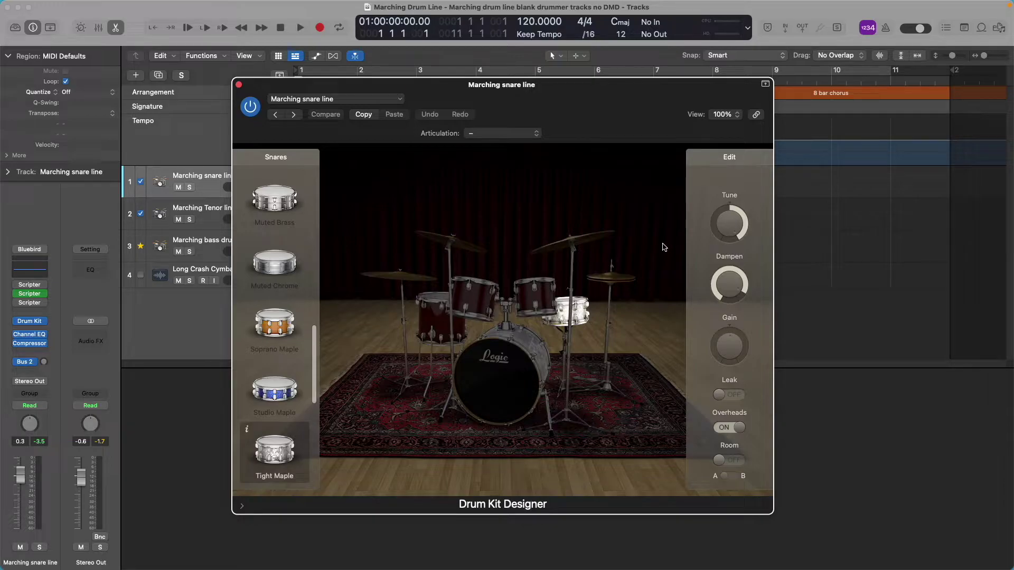
# Reset the snare's tuning and dampening to their neutral settings and audition the unprocessed drum
pyautogui.moveTo(736, 222); pyautogui.dragTo(738, 264)
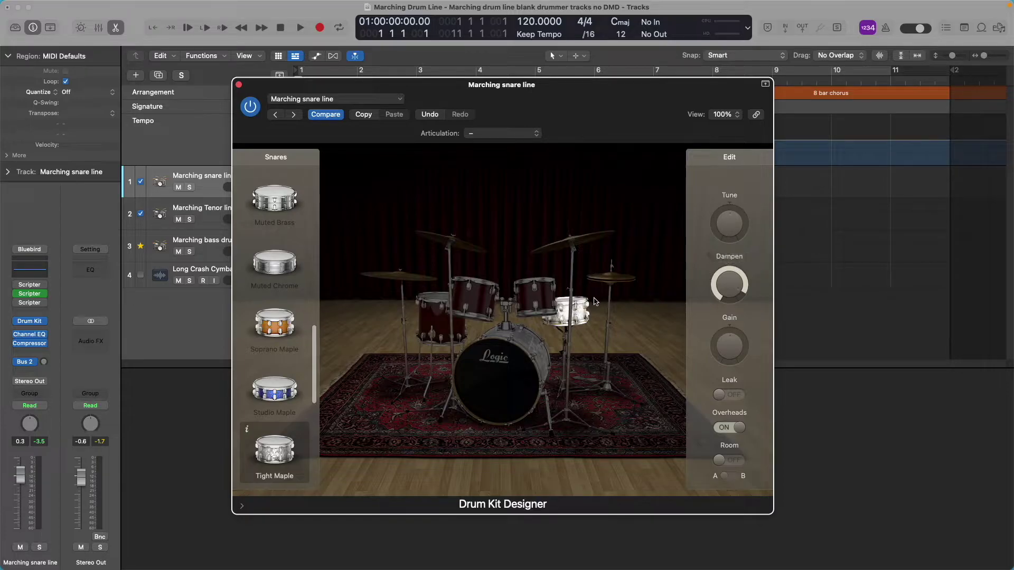
pyautogui.moveTo(711, 285); pyautogui.dragTo(754, 361)
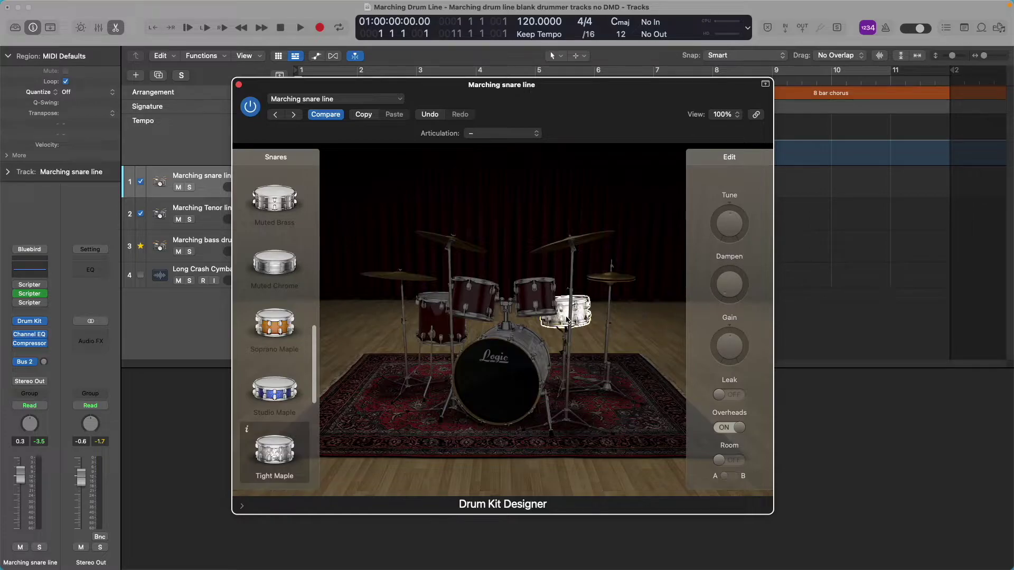
pyautogui.click(581, 313)
pyautogui.click(582, 314)
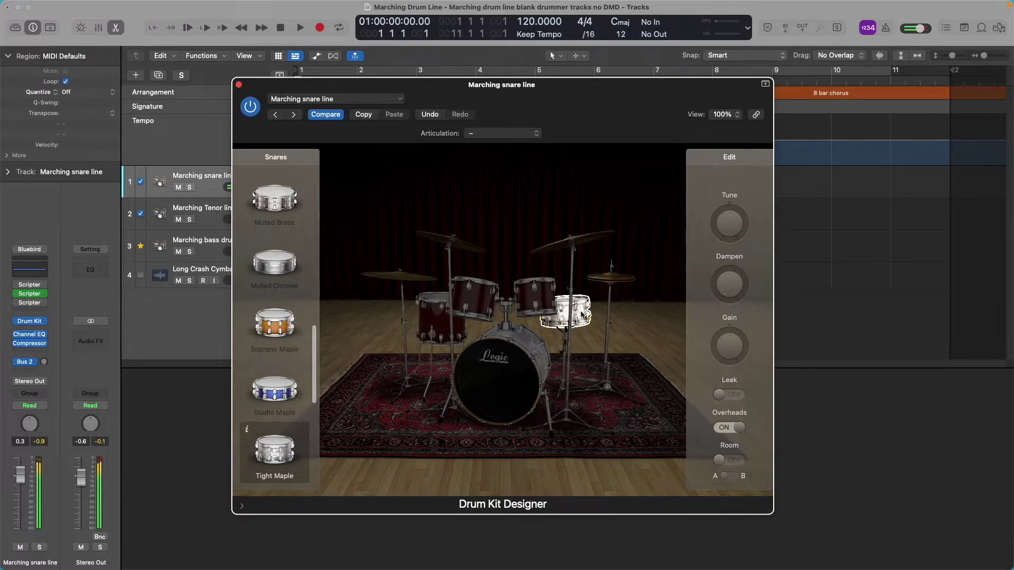
# Raise the snare's tuning to +500 cents and audition the drum
pyautogui.moveTo(735, 230)
pyautogui.moveTo(729, 235); pyautogui.dragTo(734, 185)
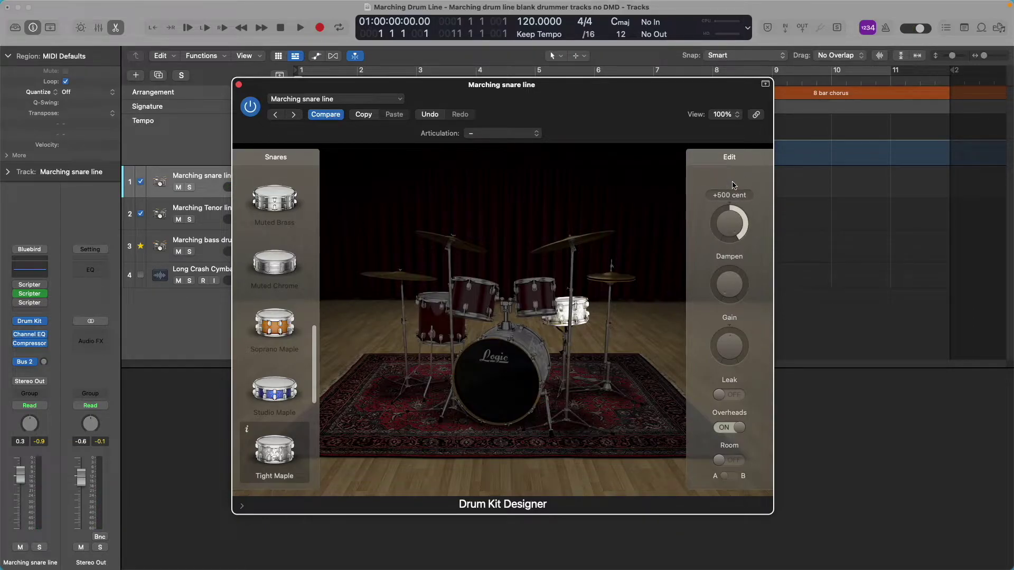
pyautogui.click(580, 311)
pyautogui.click(580, 310)
# Set the snare's dampening to 90% and audition the drum with repeated hits
pyautogui.moveTo(728, 289); pyautogui.dragTo(723, 221)
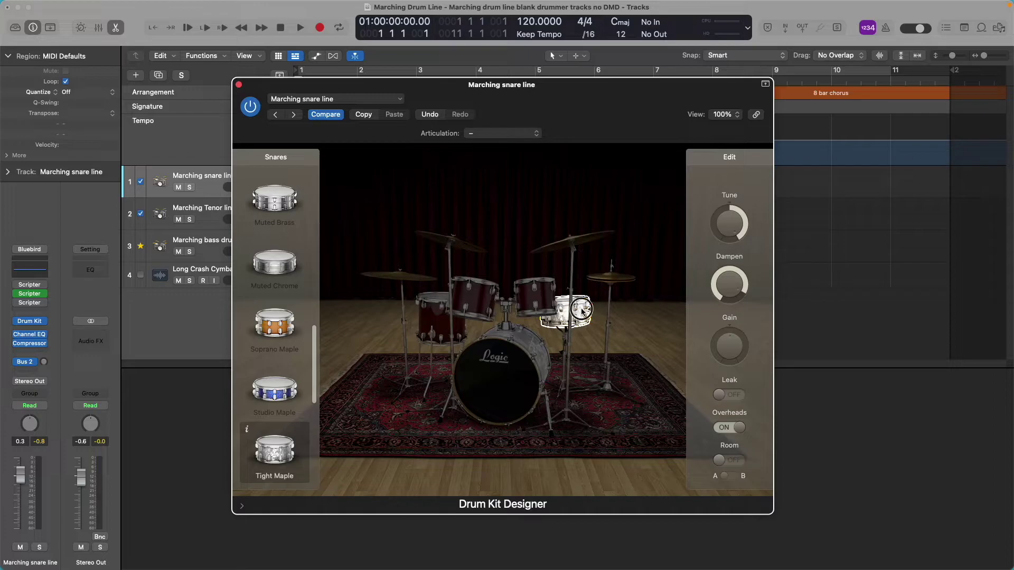
pyautogui.click(582, 311)
pyautogui.click(582, 312)
pyautogui.click(583, 312)
pyautogui.click(583, 312)
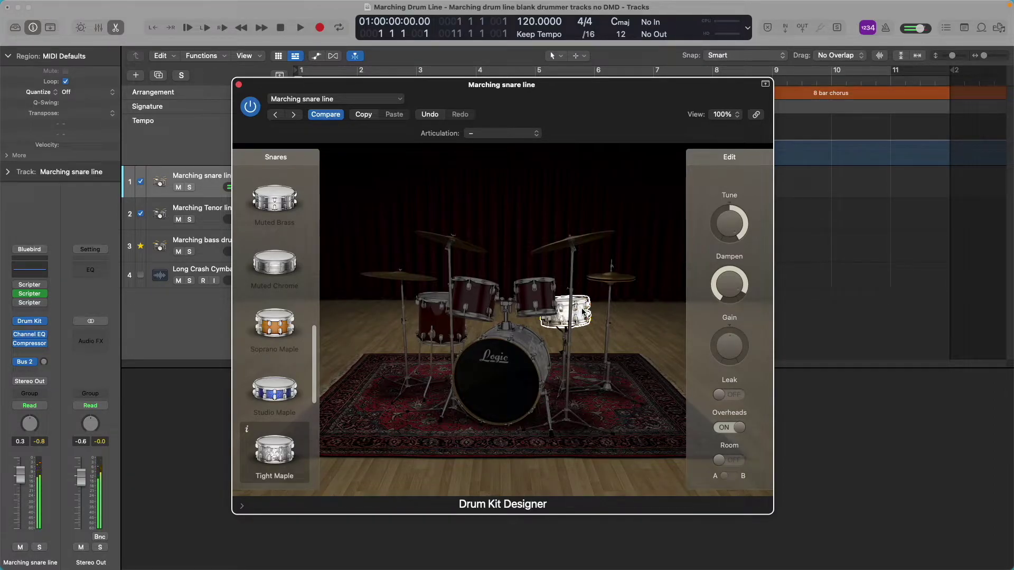
pyautogui.click(585, 311)
pyautogui.click(587, 313)
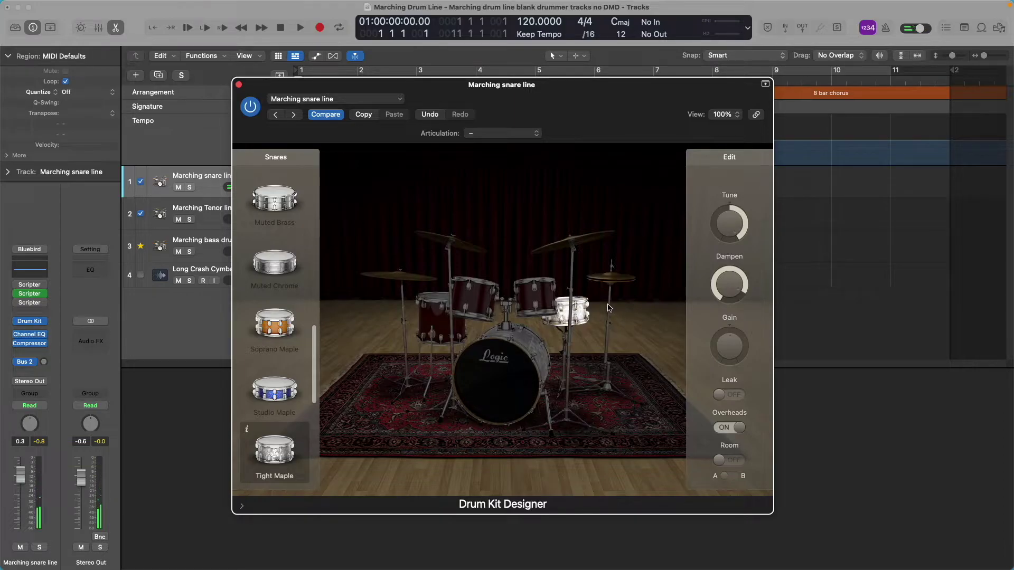
pyautogui.click(579, 312)
pyautogui.click(578, 312)
# Switch Drum Kit Designer to the Controls view and widen its window into a two-column parameter layout
pyautogui.click(738, 115)
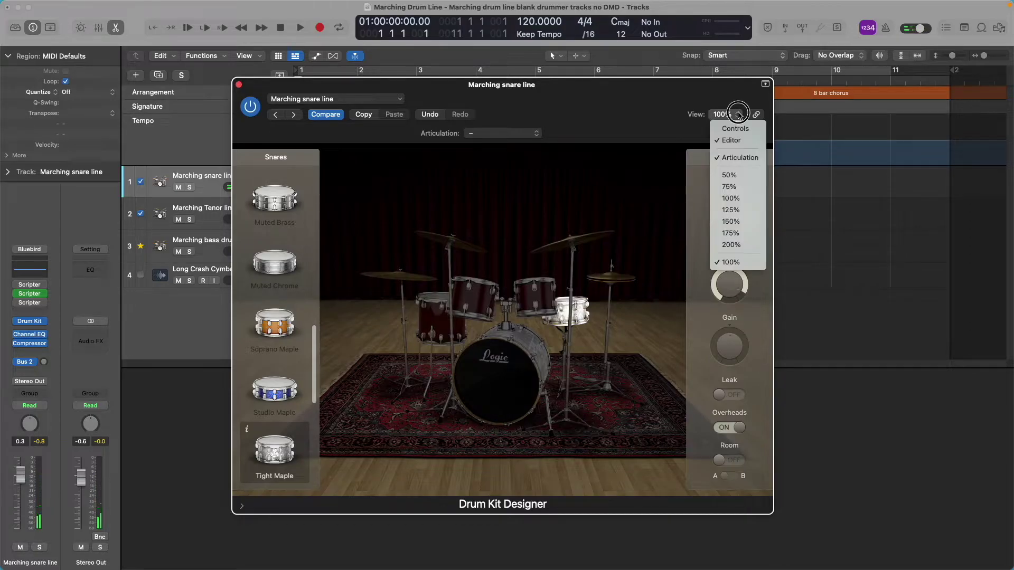
pyautogui.click(745, 128)
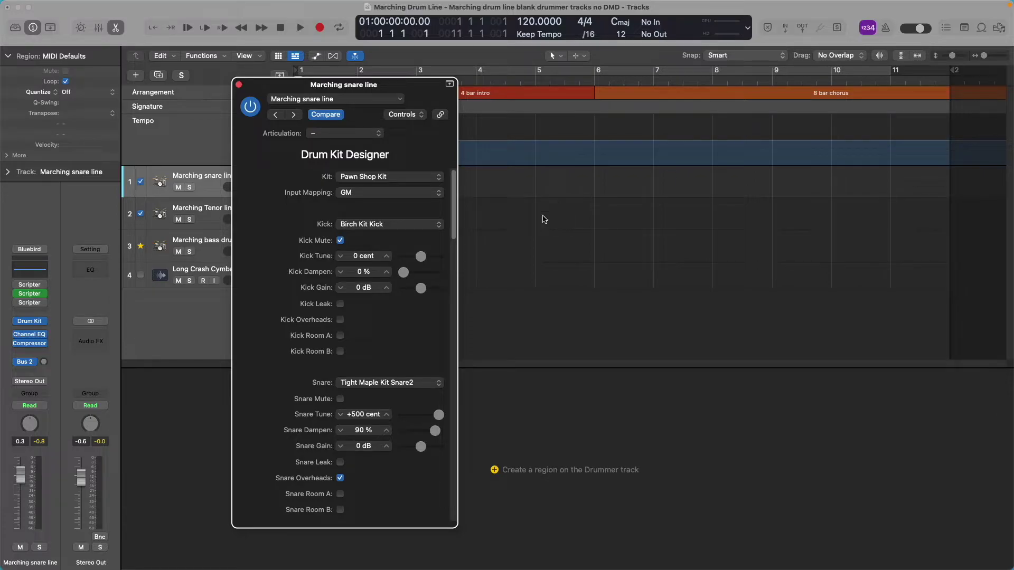
pyautogui.moveTo(458, 275); pyautogui.dragTo(807, 313)
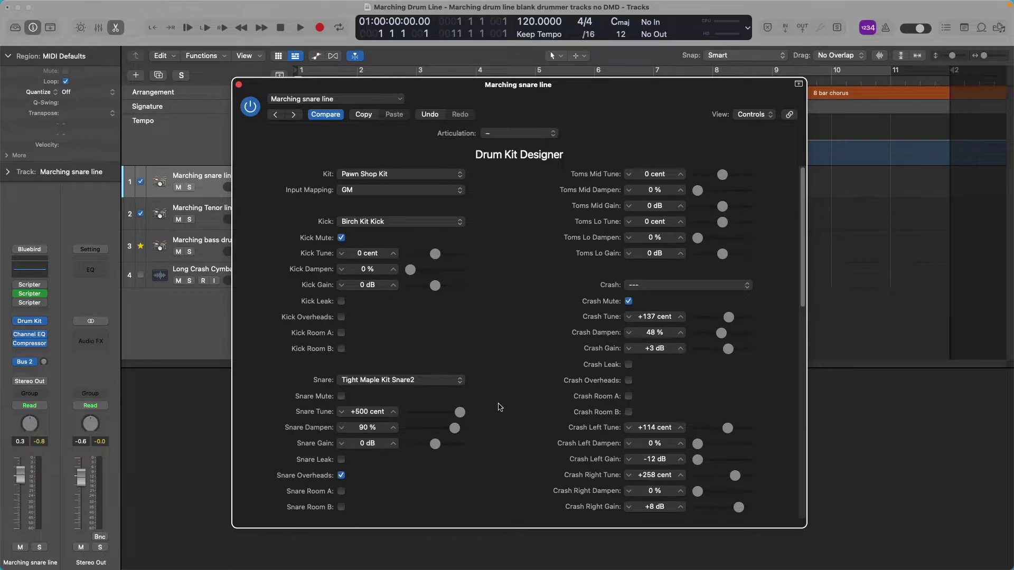
# Examine the full Drum Kit Designer parameter list to see which kit pieces are muted and which stay active
pyautogui.scroll(-5, 502, 404)
pyautogui.scroll(-5, 504, 396)
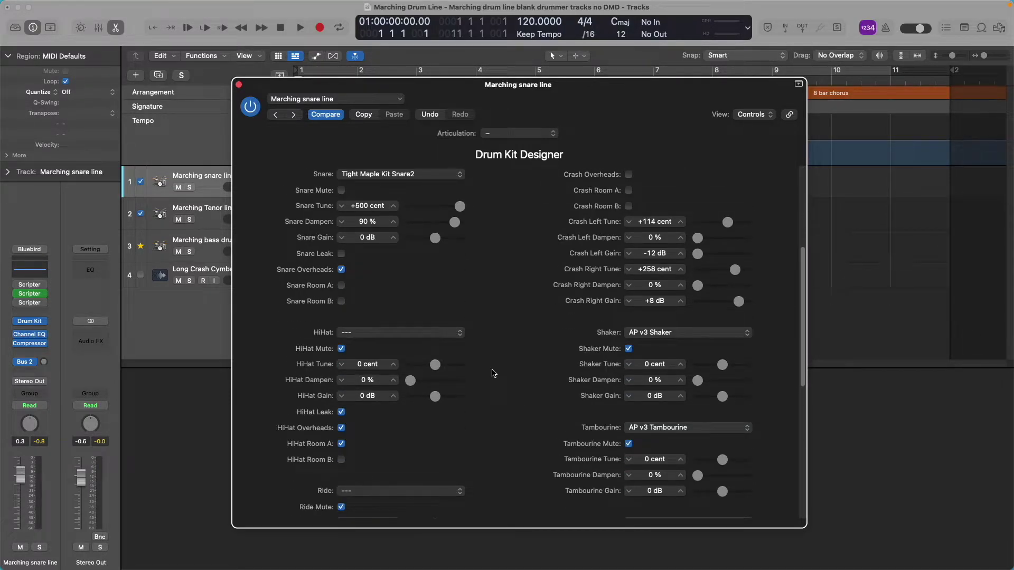
pyautogui.scroll(-3, 493, 374)
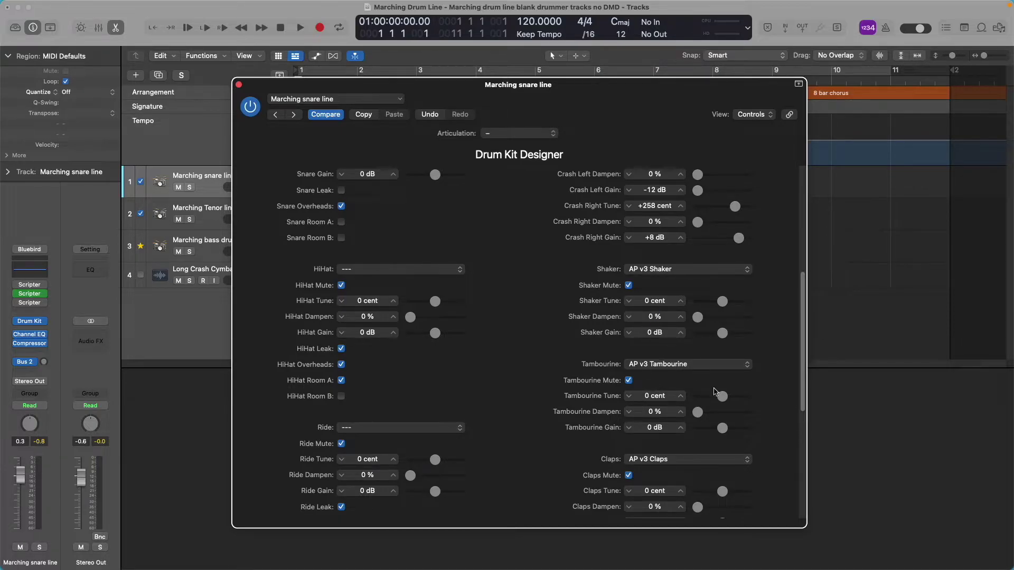
pyautogui.scroll(-8, 748, 427)
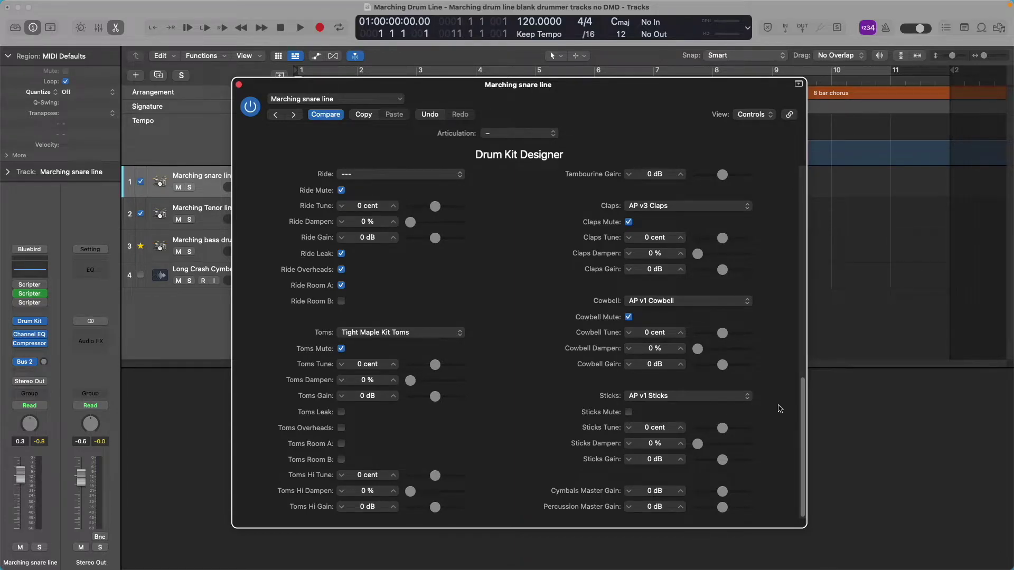
pyautogui.scroll(10, 771, 408)
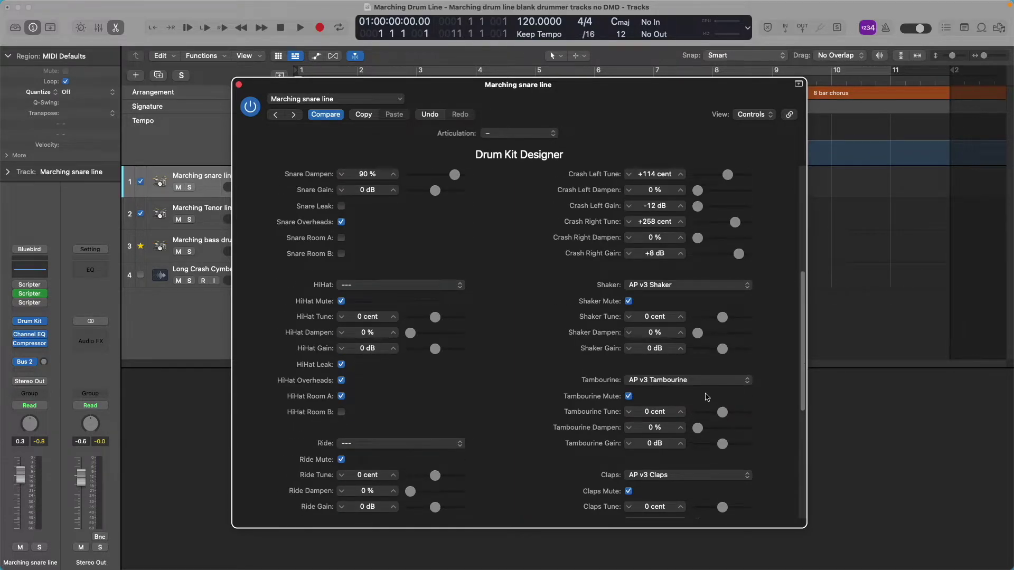
pyautogui.scroll(1, 692, 378)
pyautogui.scroll(5, 692, 378)
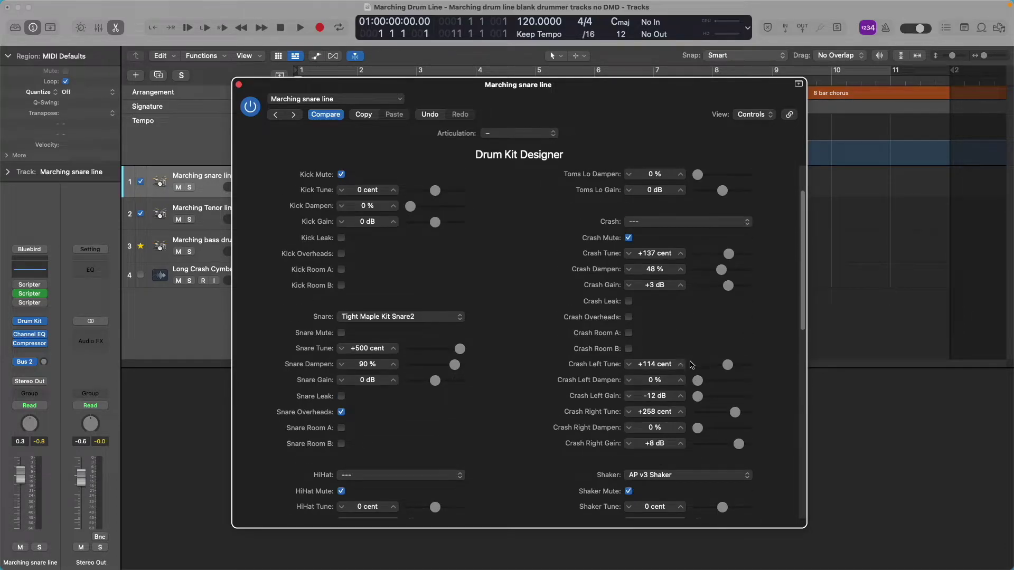
pyautogui.scroll(2, 694, 375)
pyautogui.scroll(-1, 694, 375)
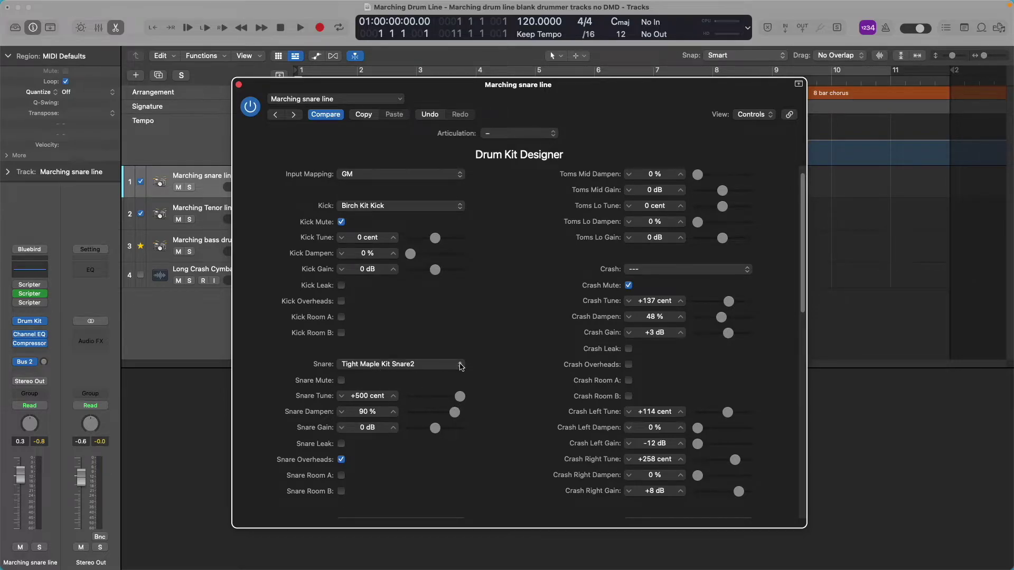
# Look through the available snare models, keep Tight Maple Kit Snare2 selected, and check the surrounding snare parameters
pyautogui.click(461, 366)
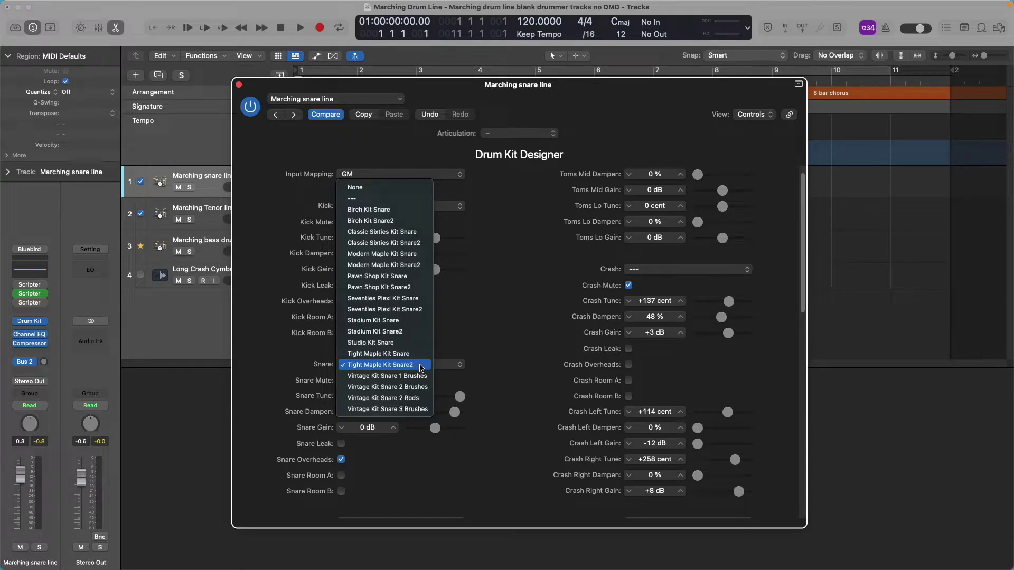
pyautogui.click(421, 368)
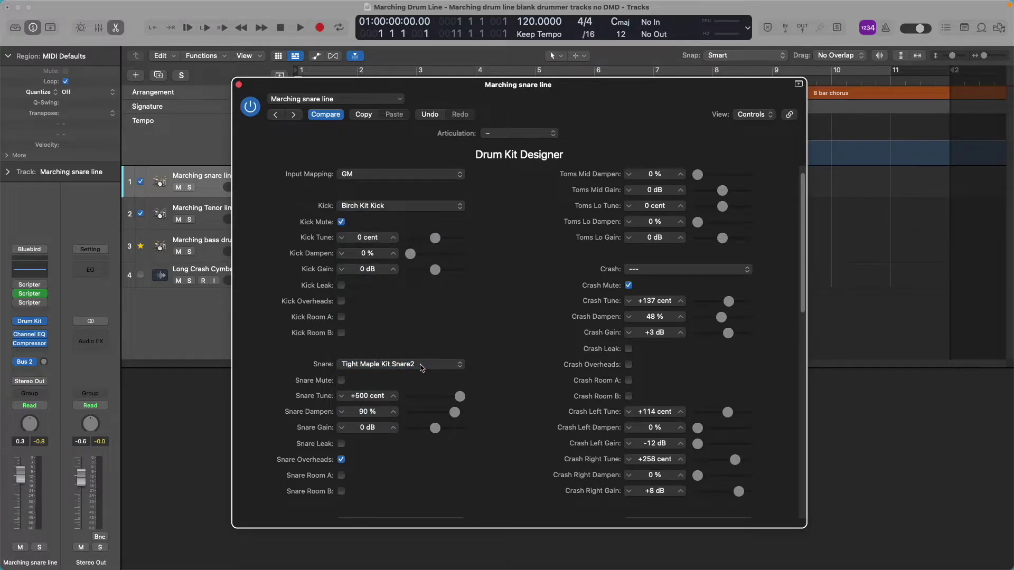
pyautogui.scroll(-2, 440, 371)
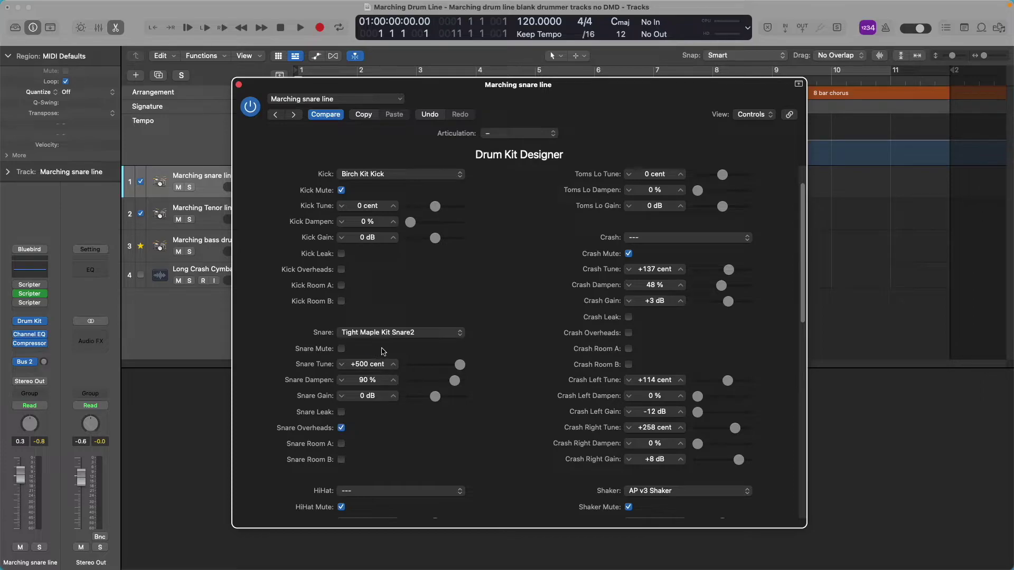
pyautogui.click(461, 335)
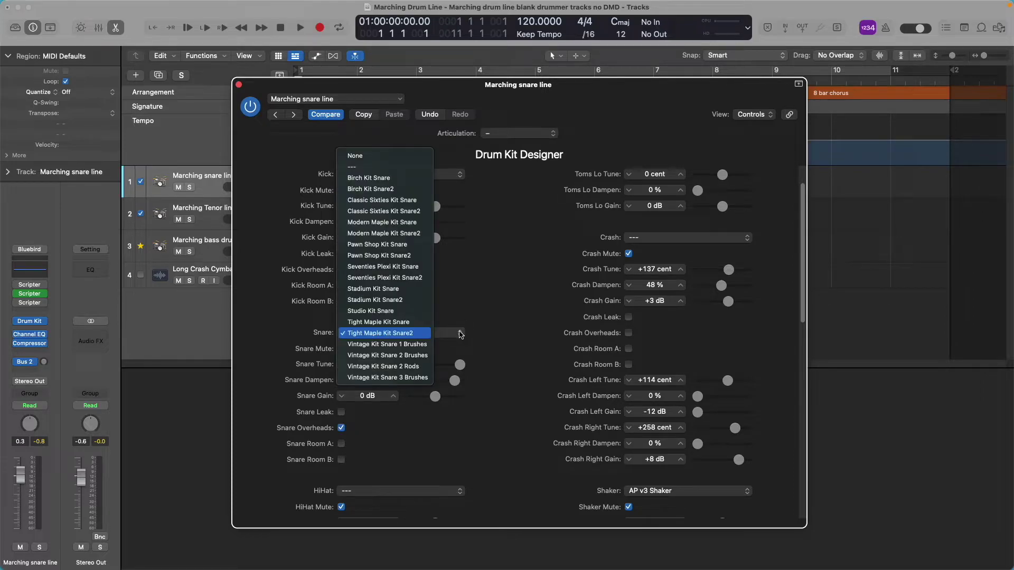
pyautogui.click(421, 334)
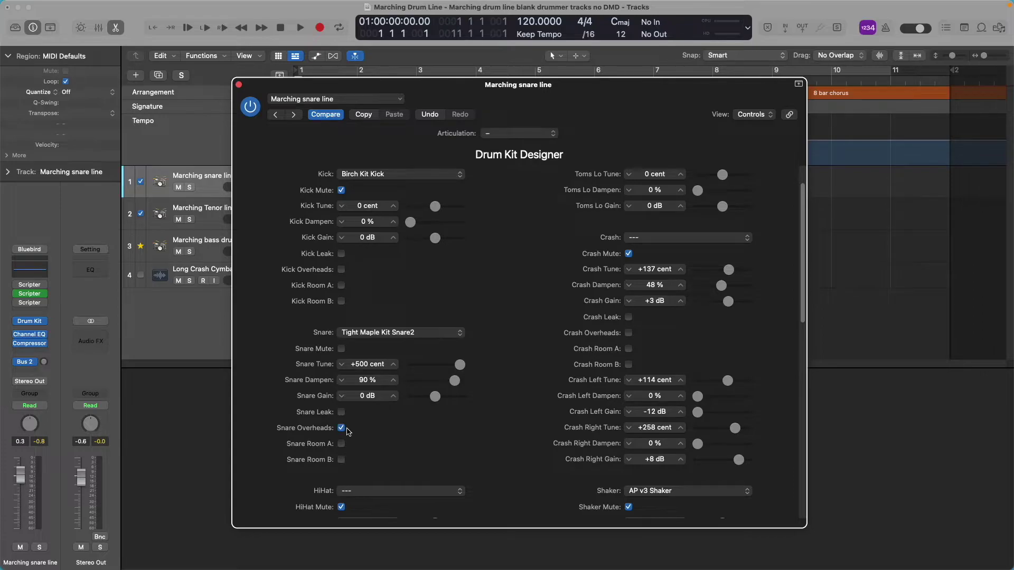
pyautogui.scroll(-5, 480, 408)
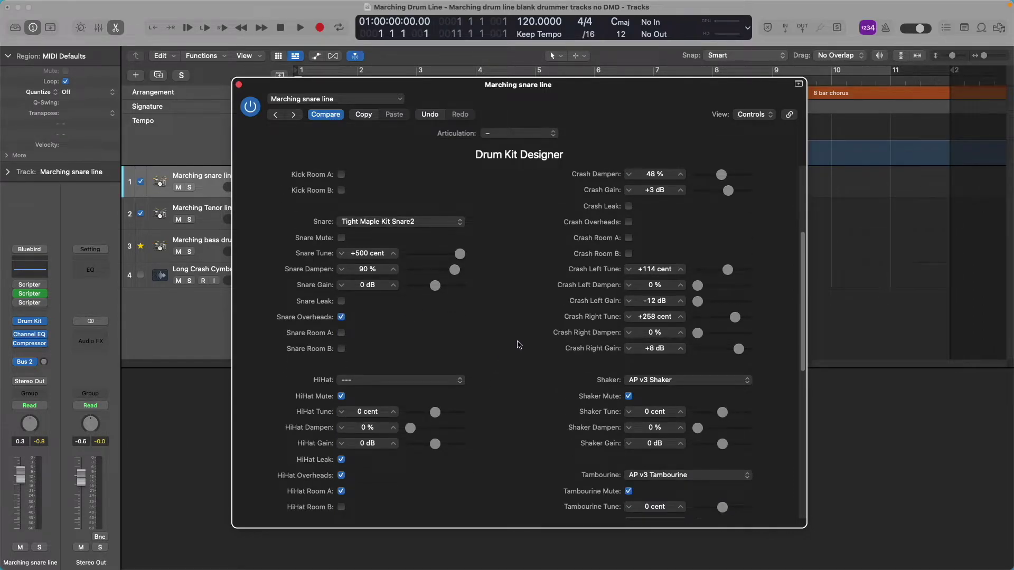
pyautogui.scroll(6, 519, 346)
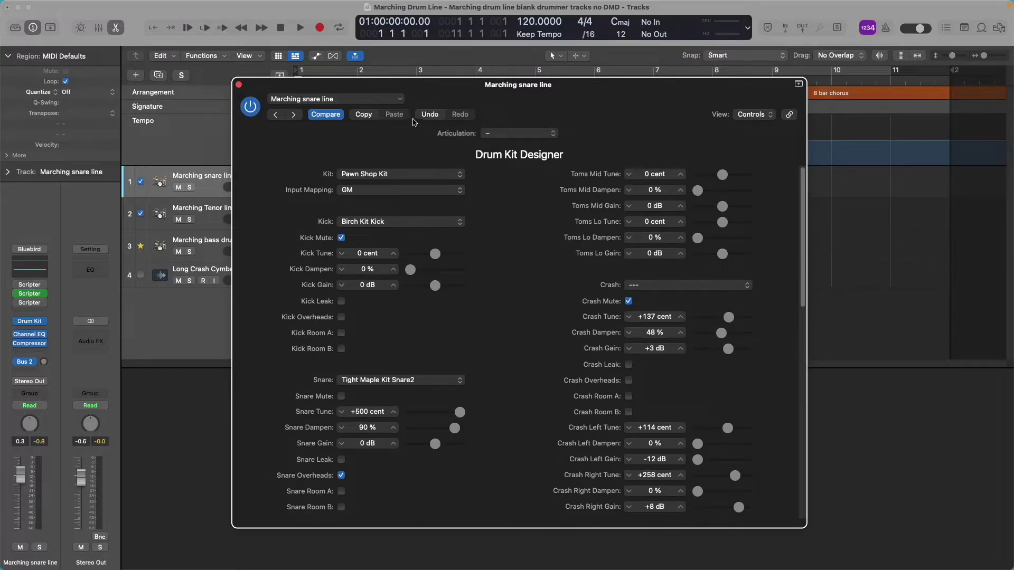
# Save the current Drum Kit Designer settings to the Marching snare line preset
pyautogui.click(402, 100)
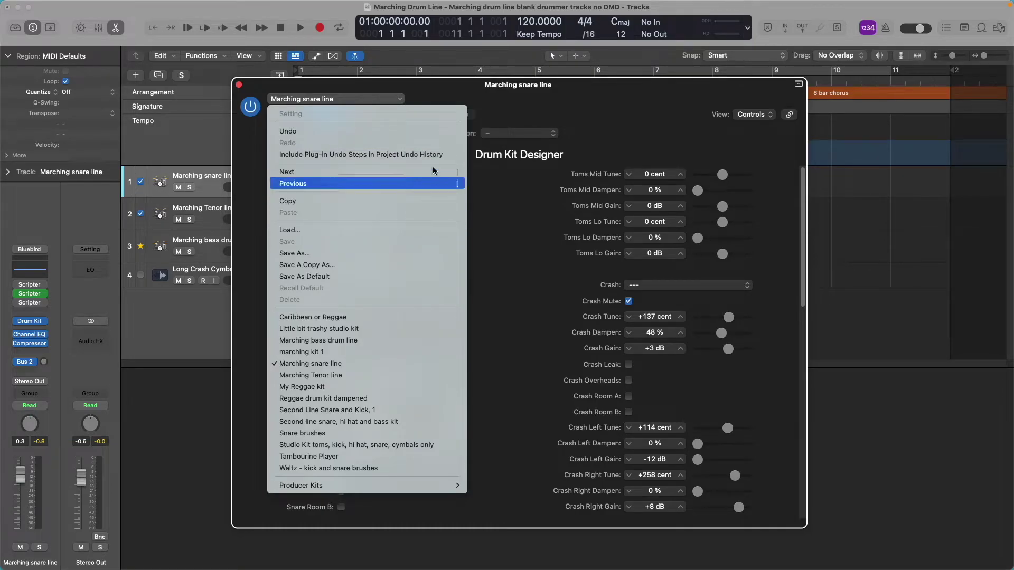
pyautogui.click(487, 104)
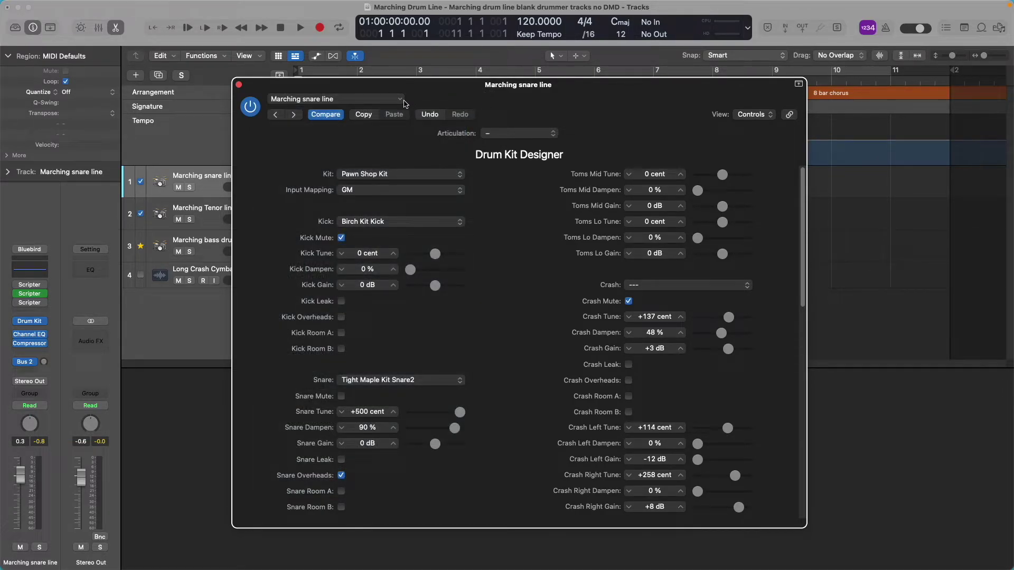
pyautogui.click(402, 100)
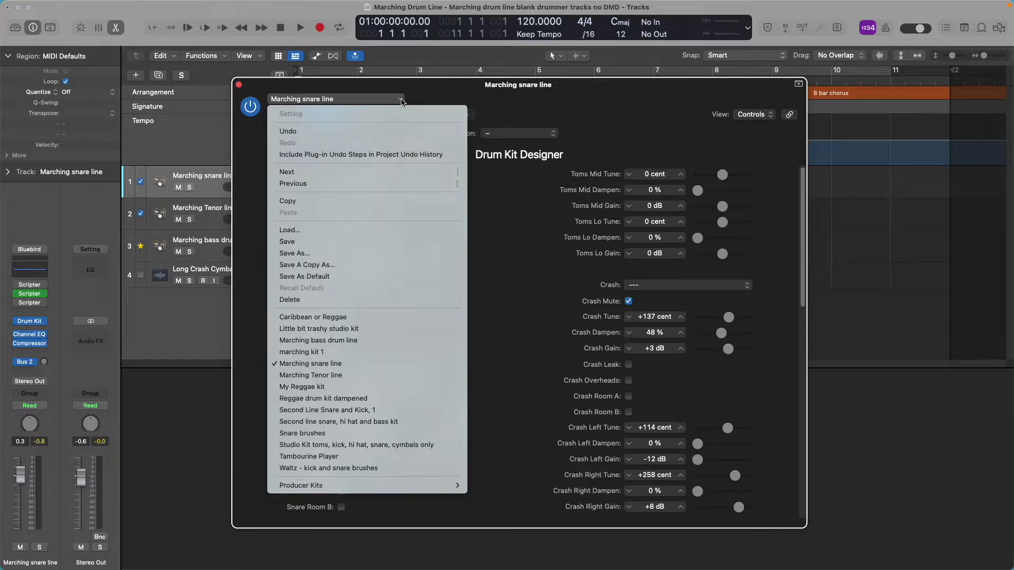
pyautogui.click(344, 241)
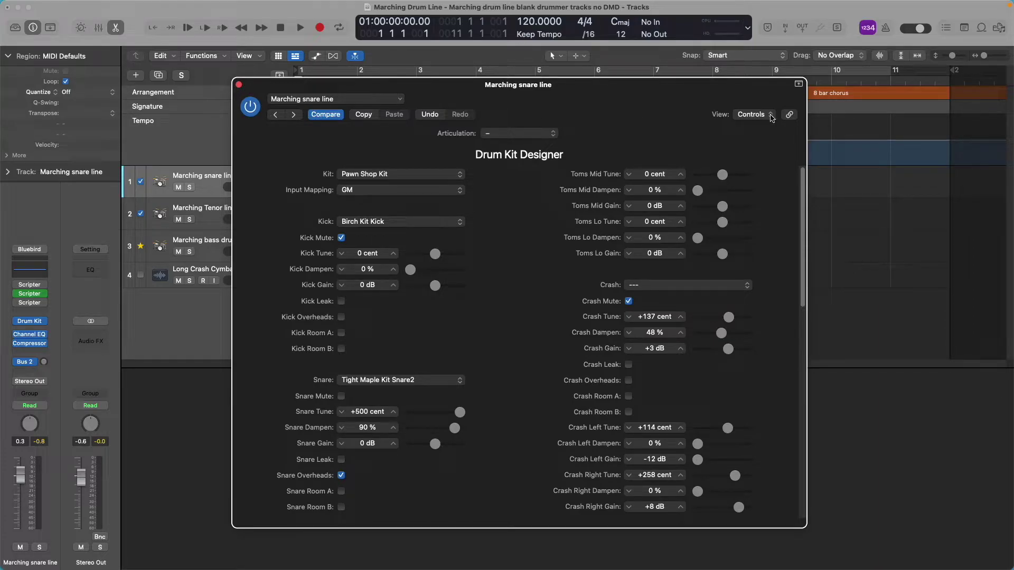
# Return Drum Kit Designer to the Editor view and audition the snare and the kick drum, leaving the snare selected
pyautogui.click(770, 115)
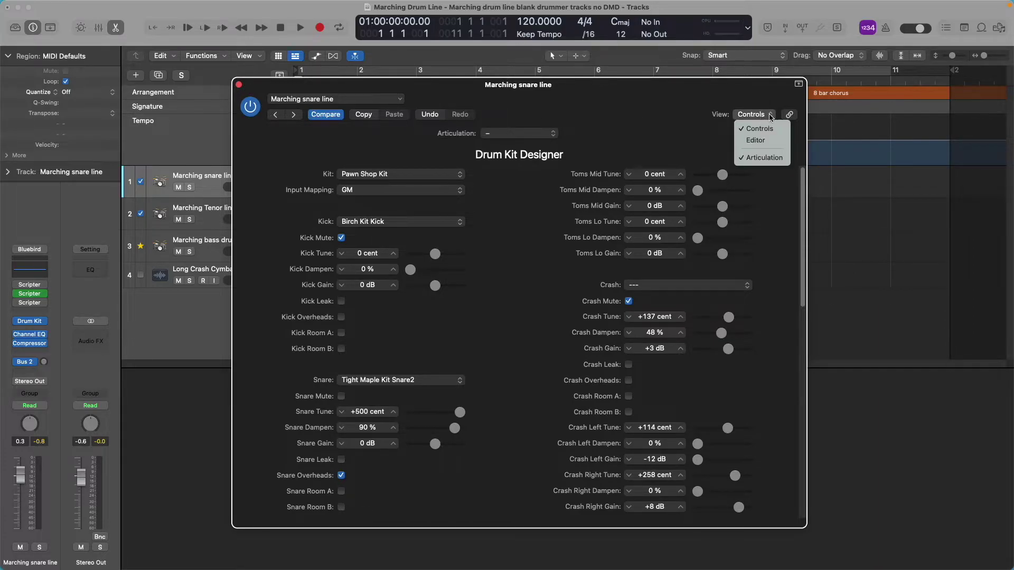
pyautogui.click(761, 140)
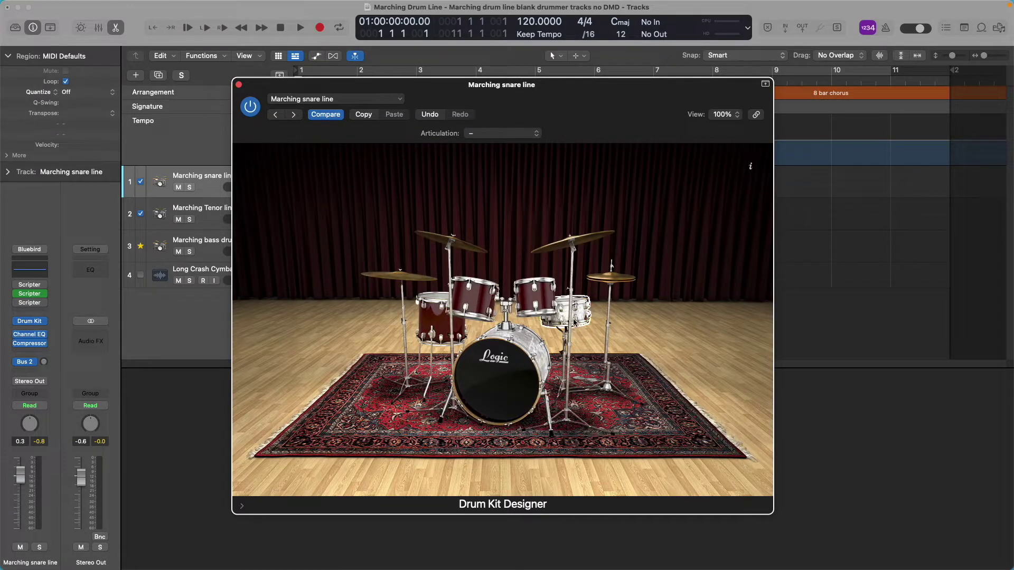
pyautogui.click(575, 320)
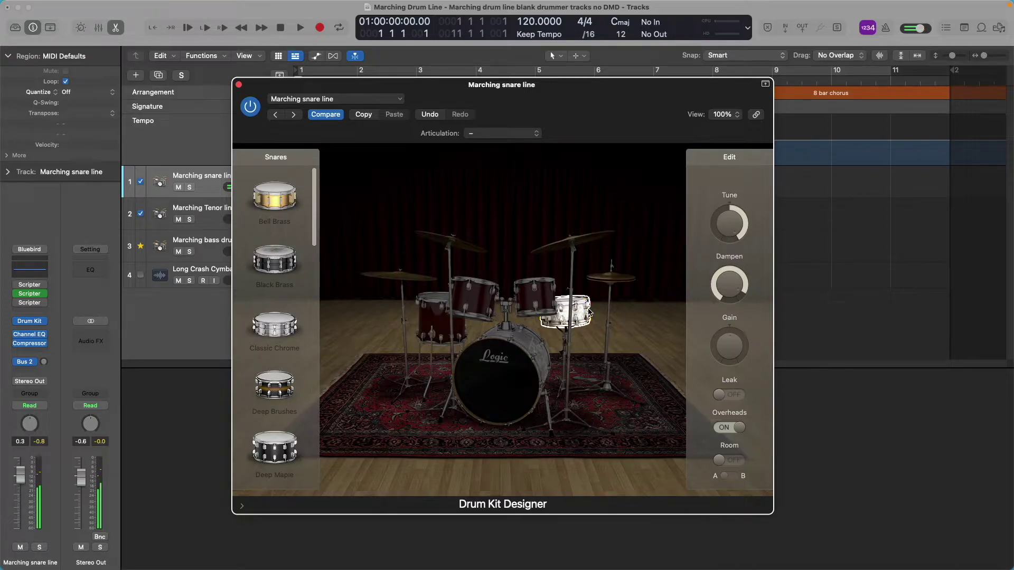
pyautogui.click(513, 379)
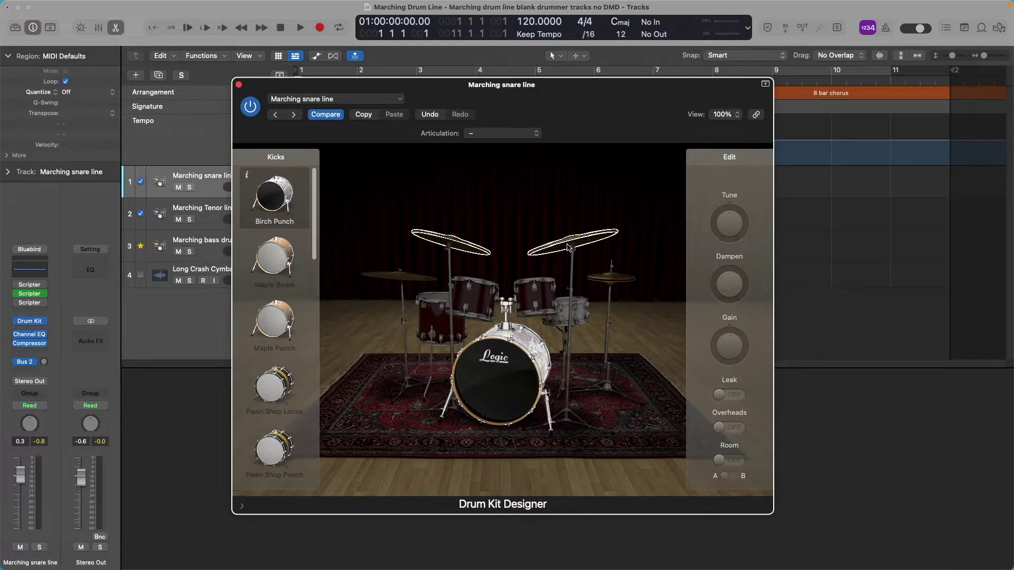
pyautogui.click(580, 315)
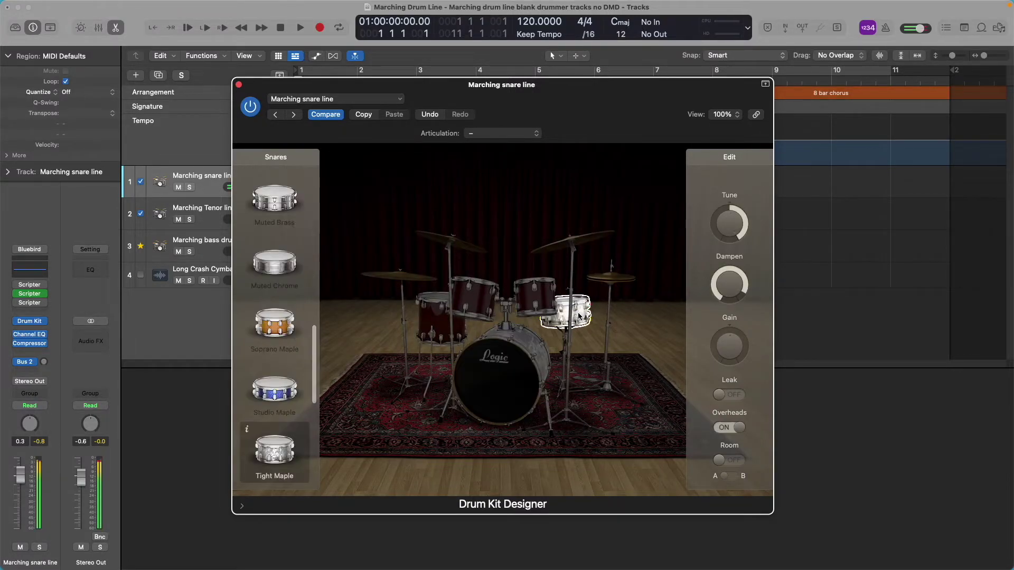
# Choose the Marching snare line preset again and deselect the snare to show the whole kit
pyautogui.click(401, 100)
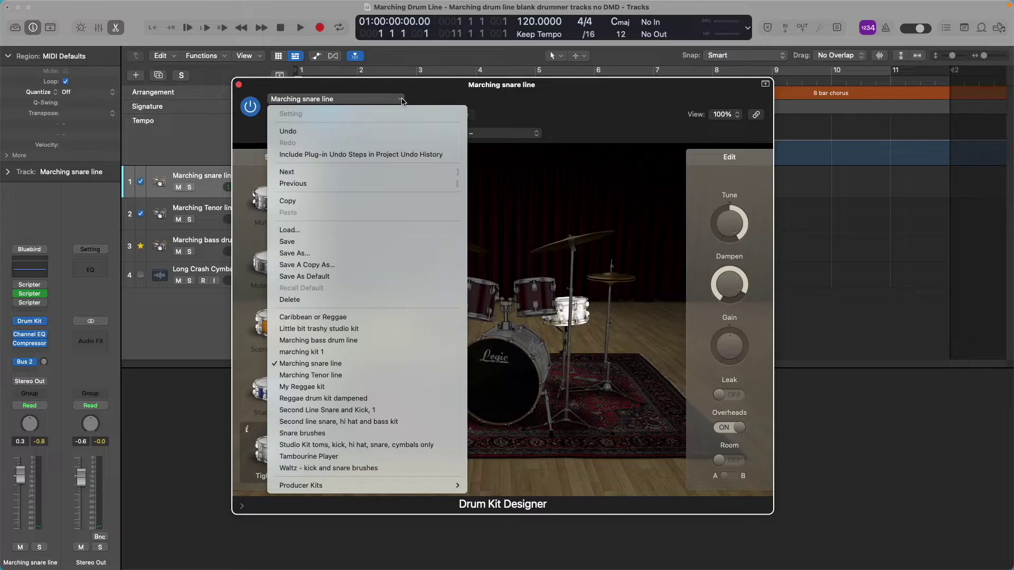
pyautogui.click(426, 363)
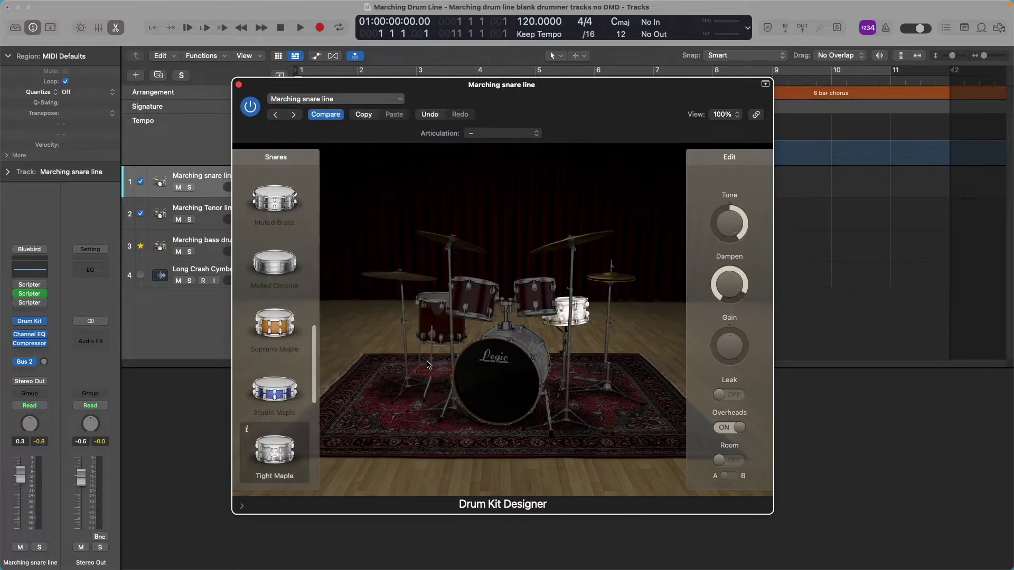
pyautogui.click(398, 170)
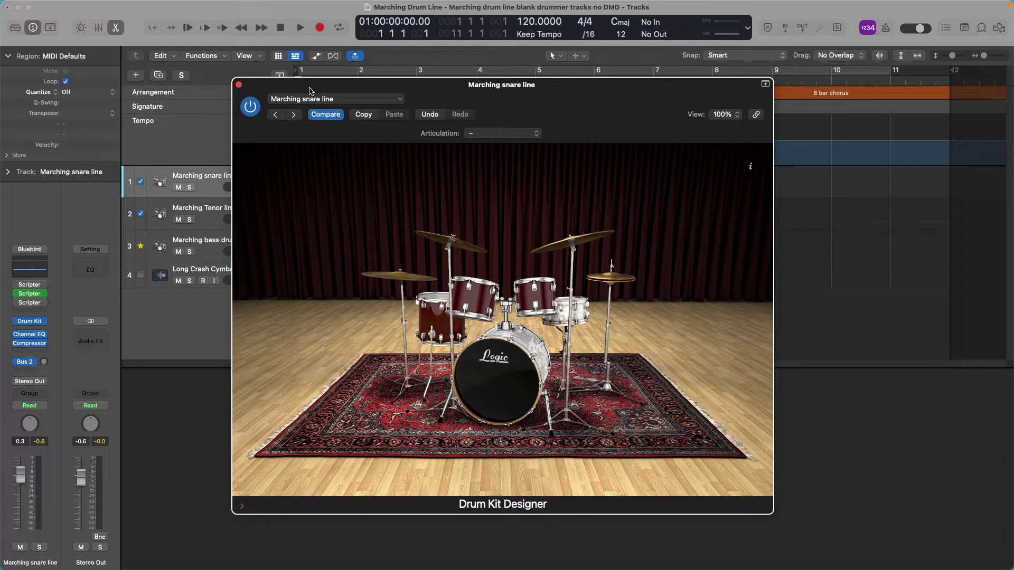
# Select the snare in the kit, audition it, and save the settings to the Marching snare line preset once more
pyautogui.click(401, 100)
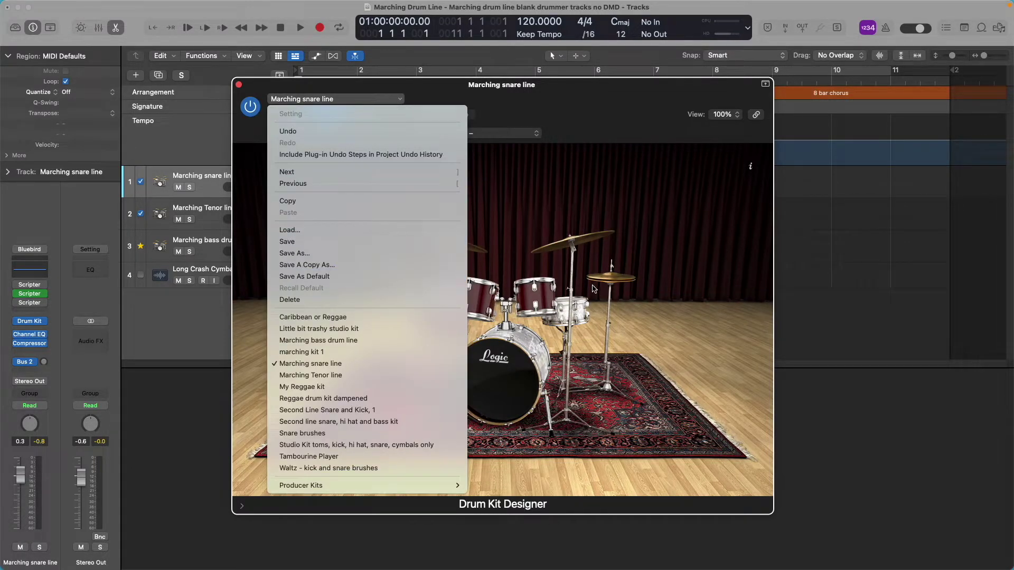
pyautogui.click(580, 312)
pyautogui.click(580, 311)
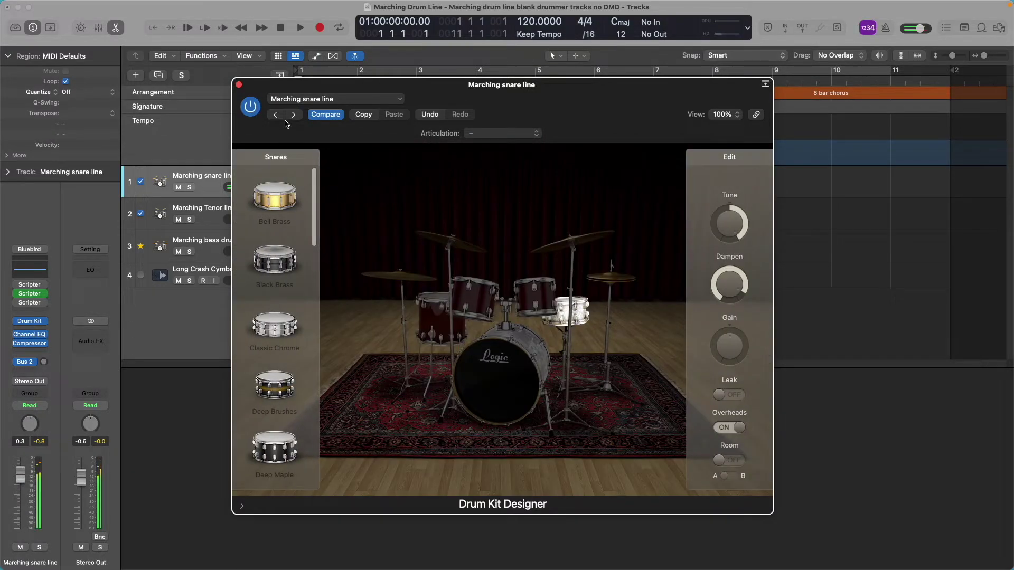
pyautogui.click(400, 100)
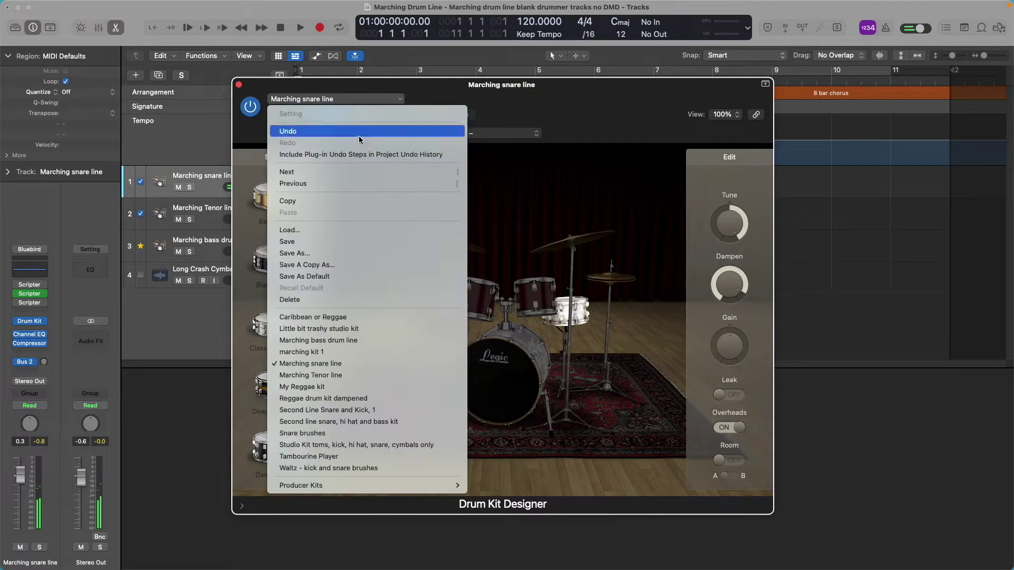
pyautogui.click(341, 243)
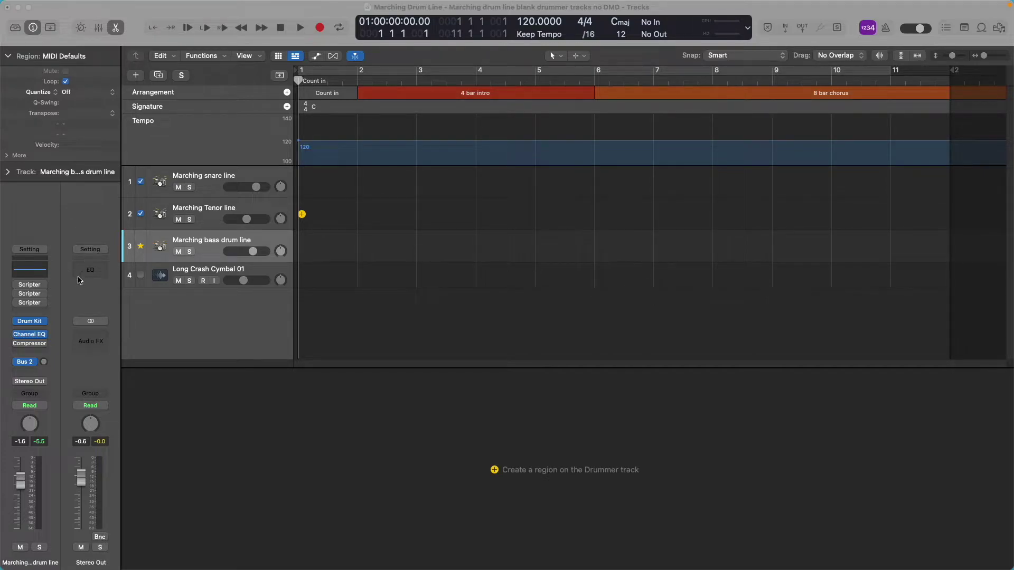
# Step through the marching snare, tenor and bass drum line tracks to compare their channel strips, ending on the snare line
pyautogui.click(239, 176)
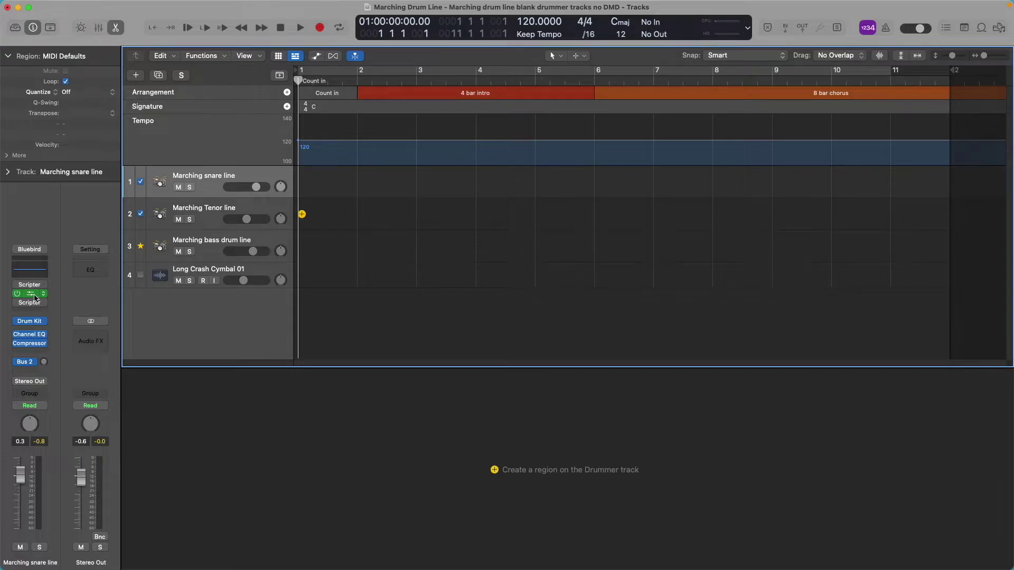
pyautogui.click(187, 226)
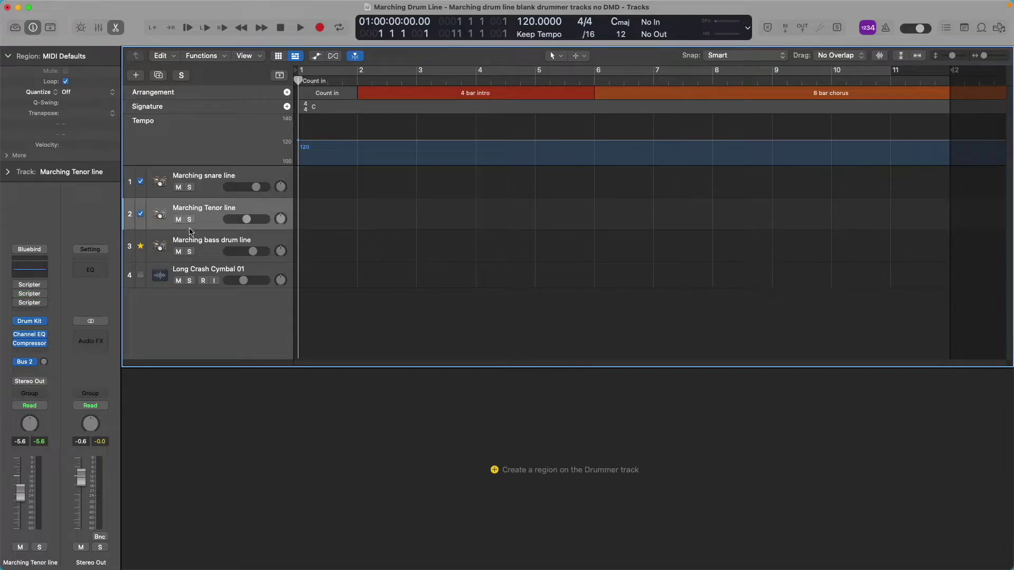
pyautogui.click(190, 238)
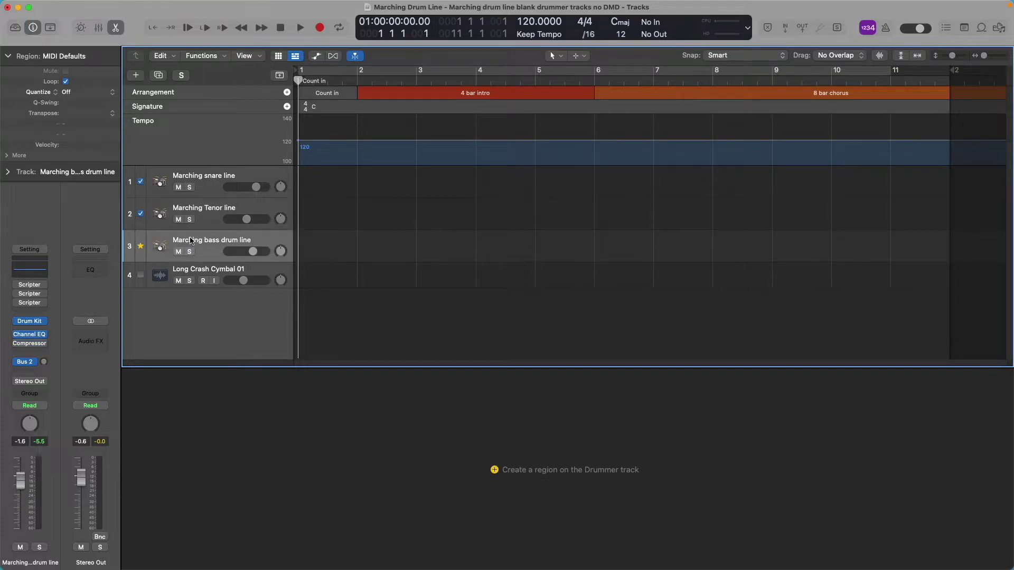
pyautogui.click(192, 192)
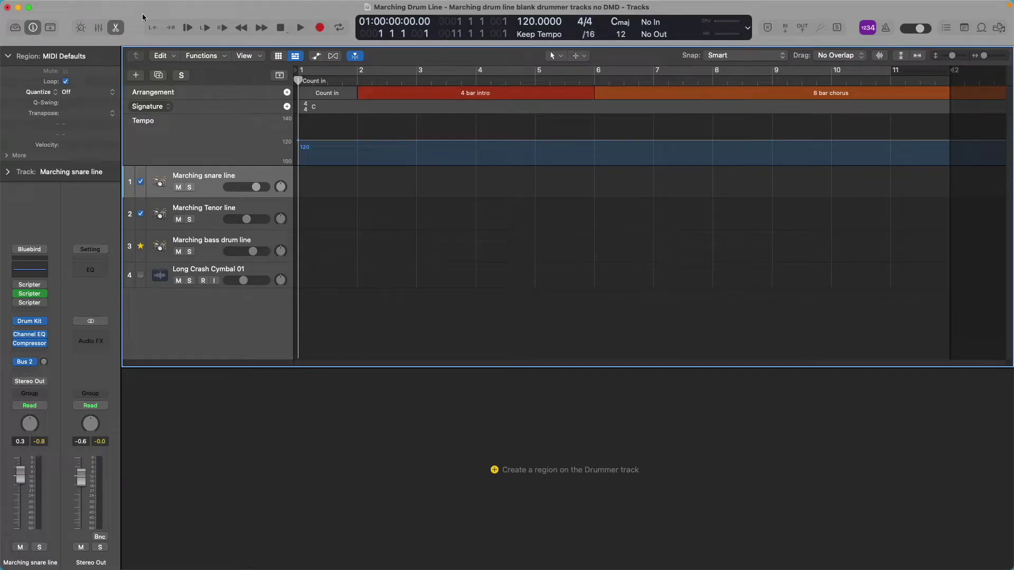
# Save the project as a template named Marching Drum Line in the Project Templates folder
pyautogui.moveTo(71, 4)
pyautogui.click(75, 7)
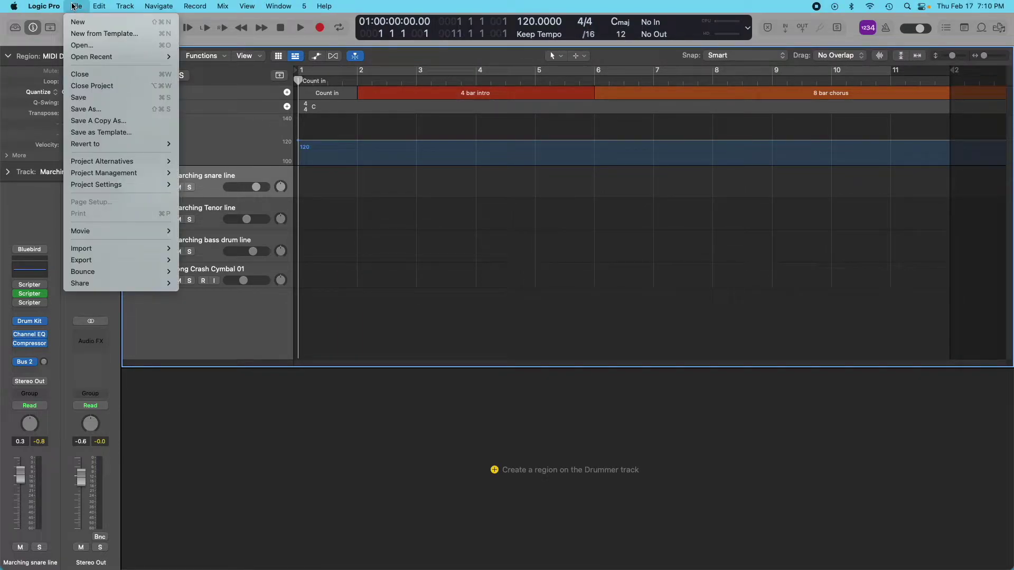
pyautogui.click(125, 135)
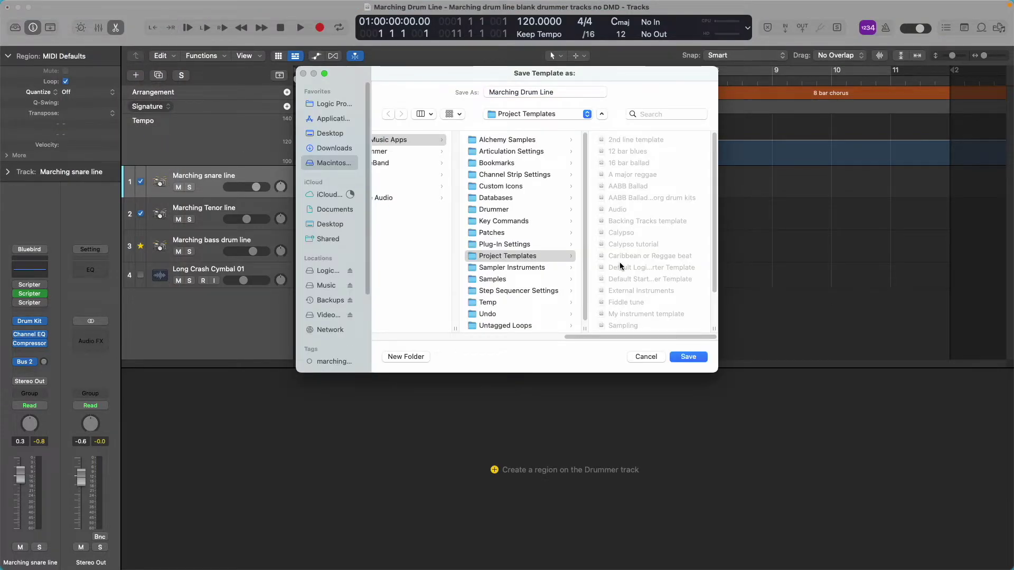
pyautogui.scroll(-3, 652, 268)
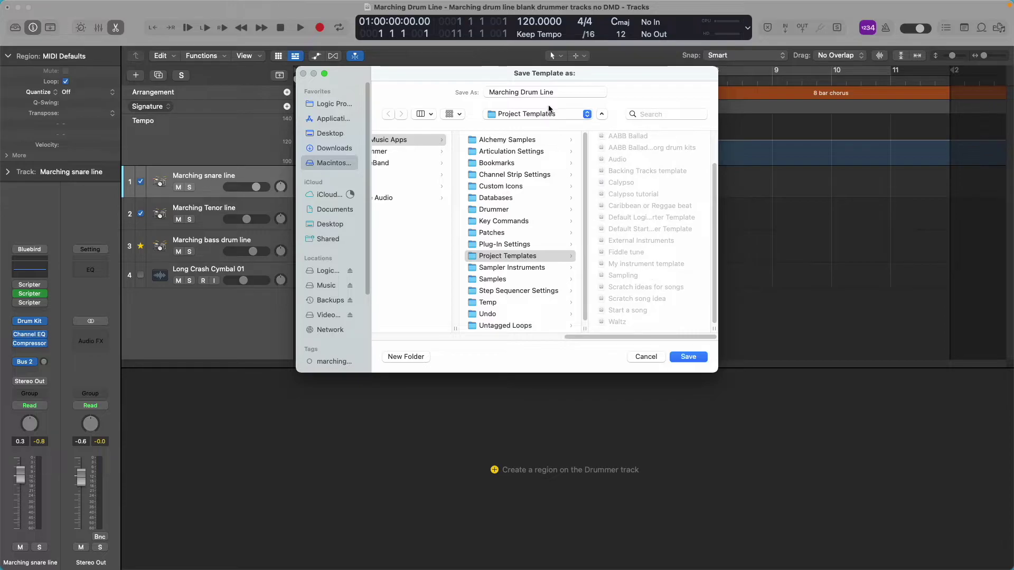
pyautogui.click(689, 356)
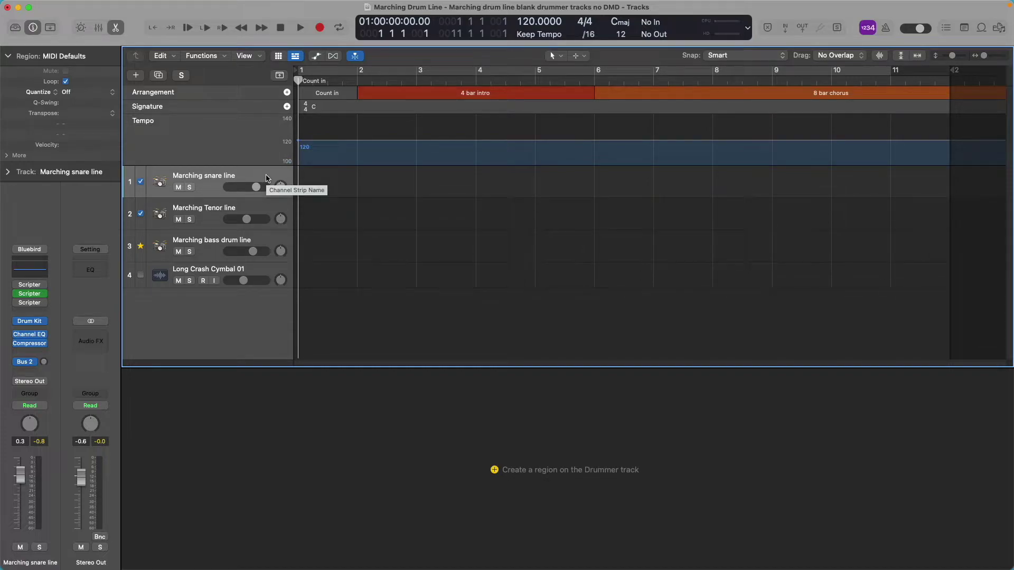
# Open Drum Kit Designer on the Marching Tenor line track and move its window so the whole kit is in view
pyautogui.moveTo(886, 3)
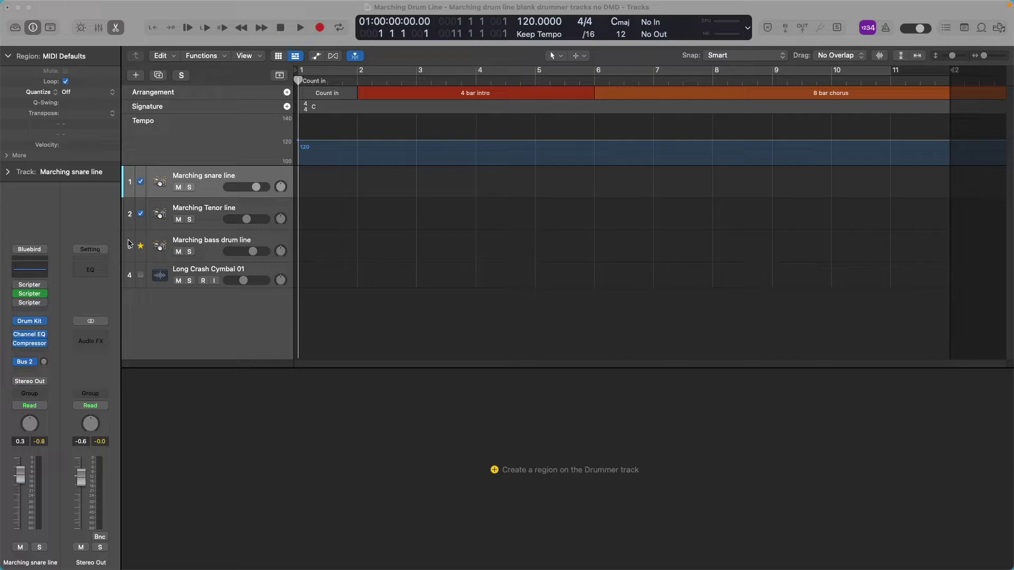
pyautogui.click(211, 211)
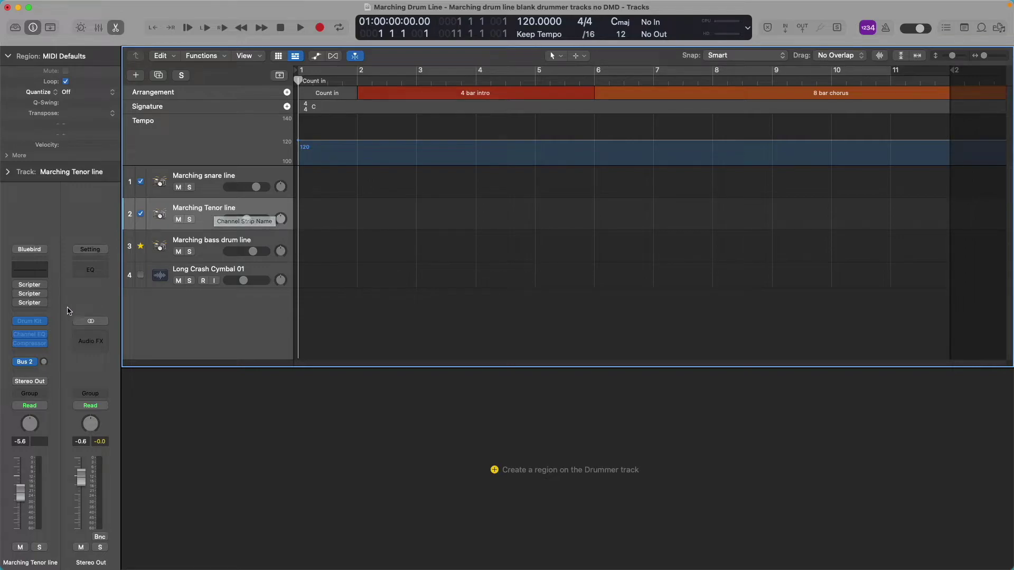
pyautogui.click(44, 324)
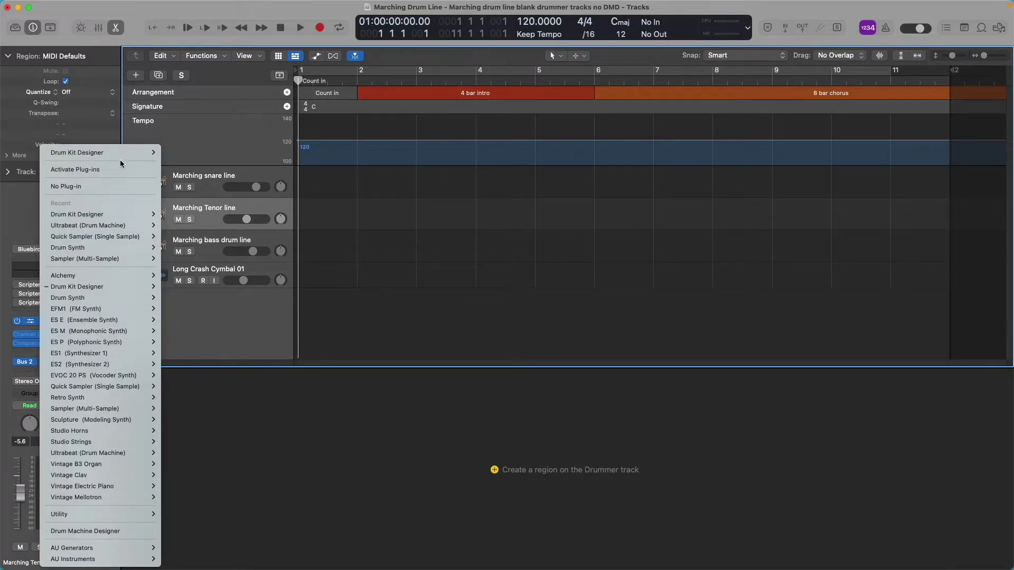
pyautogui.moveTo(133, 153)
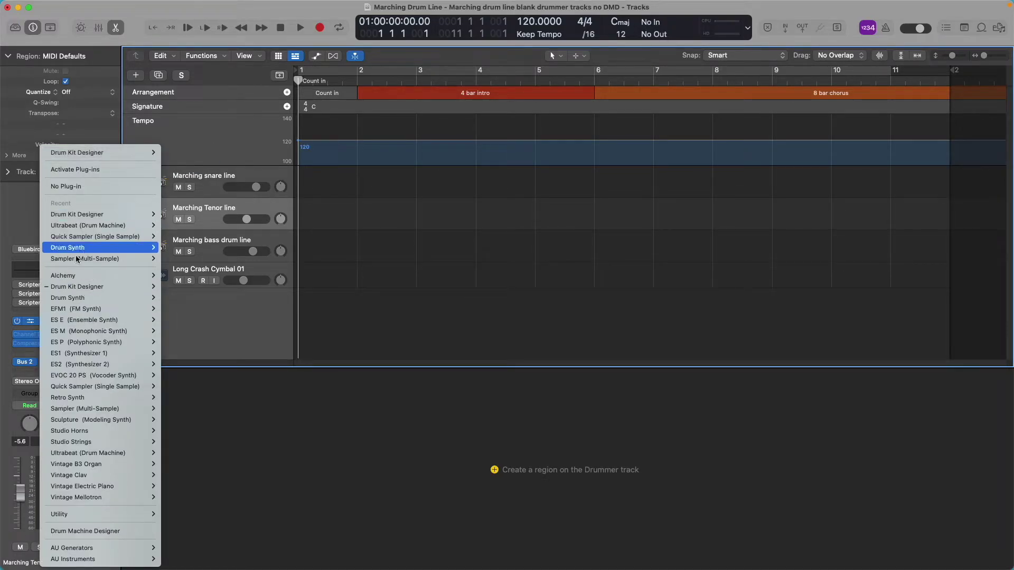
pyautogui.click(220, 215)
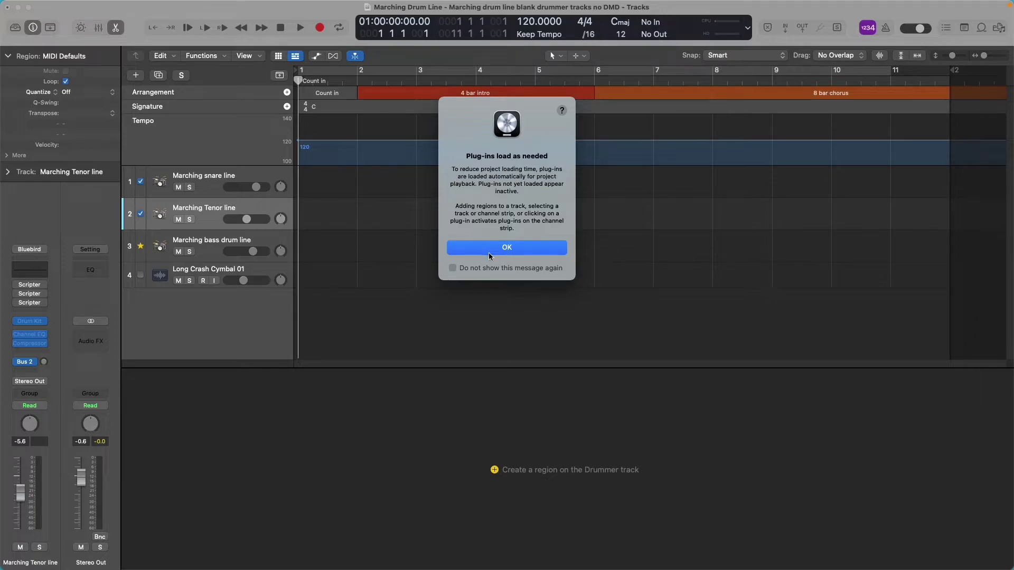
pyautogui.click(506, 247)
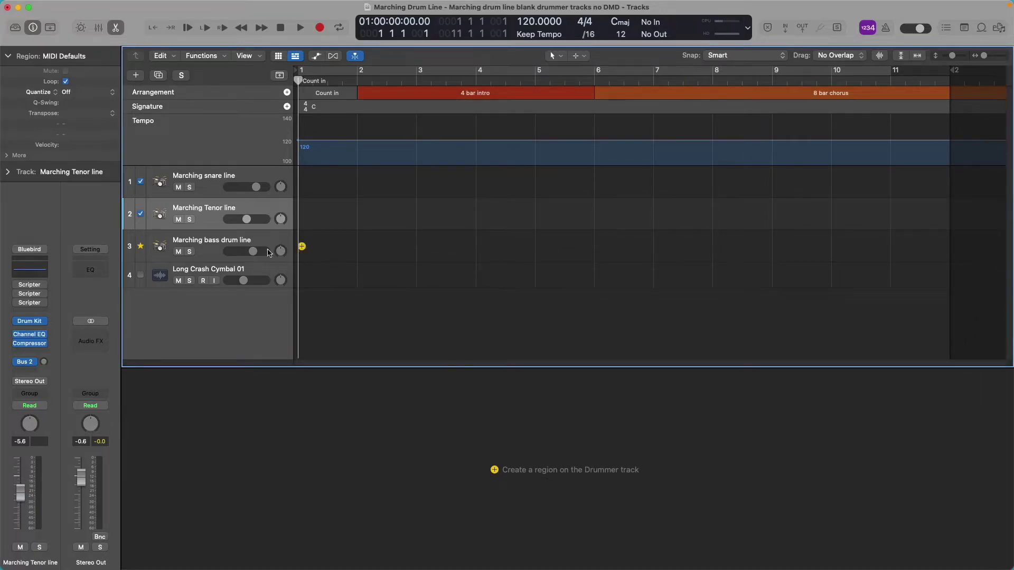
pyautogui.click(29, 321)
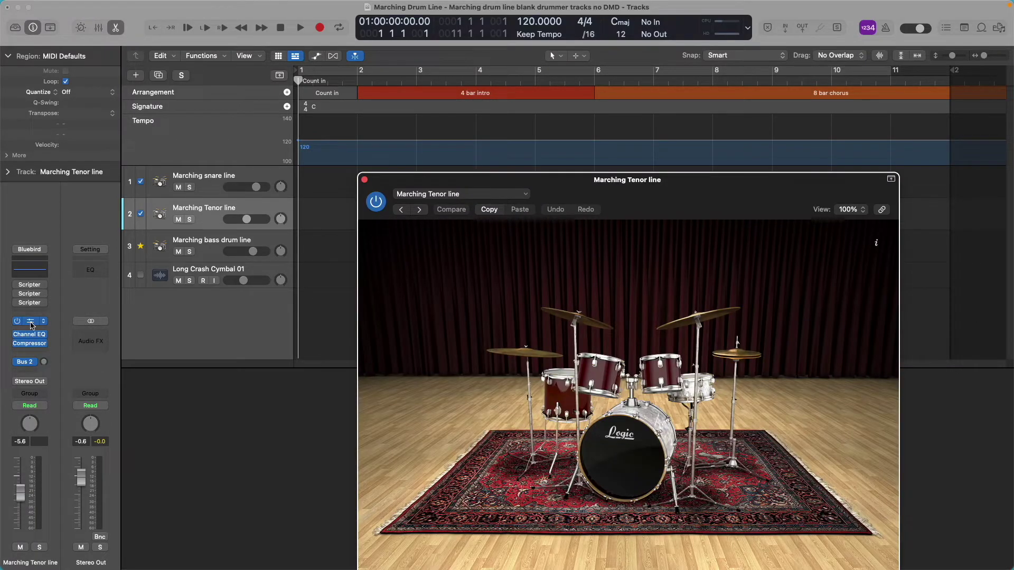
pyautogui.moveTo(487, 181); pyautogui.dragTo(366, 89)
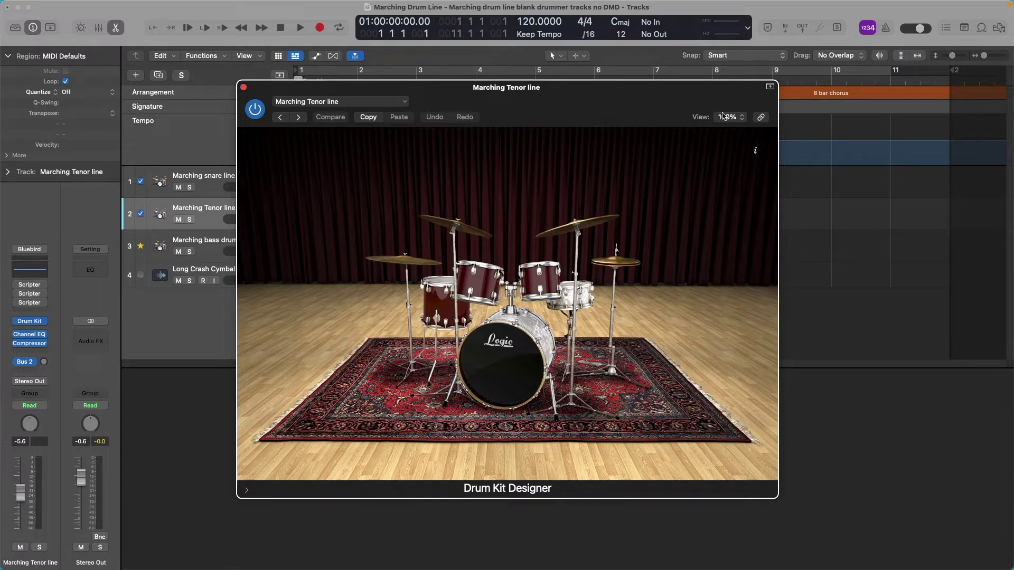
# Show the tenor line's kit parameters in the Controls view and widen the window to a two-column layout
pyautogui.click(744, 117)
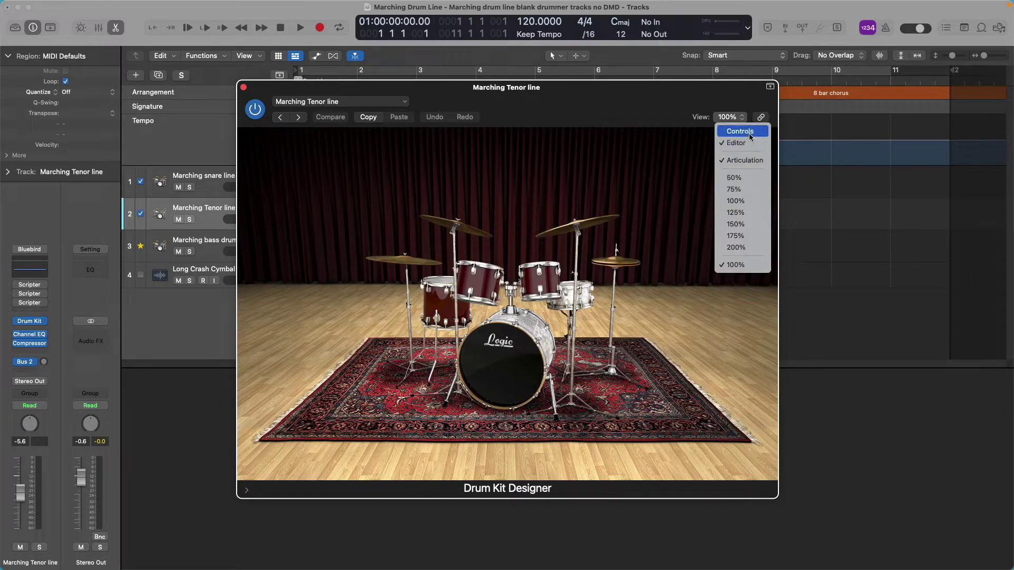
pyautogui.click(740, 132)
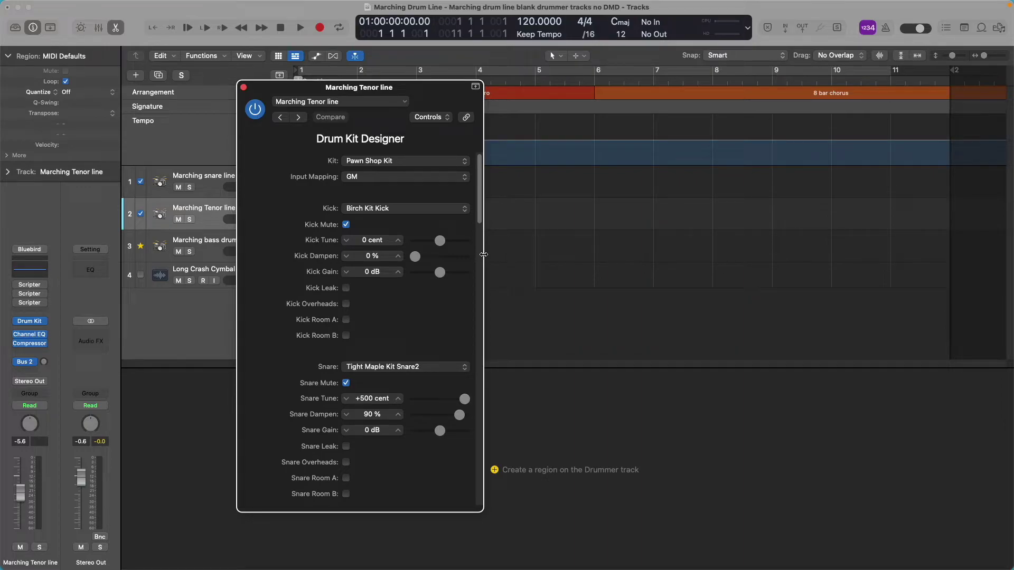
pyautogui.moveTo(486, 253); pyautogui.dragTo(869, 259)
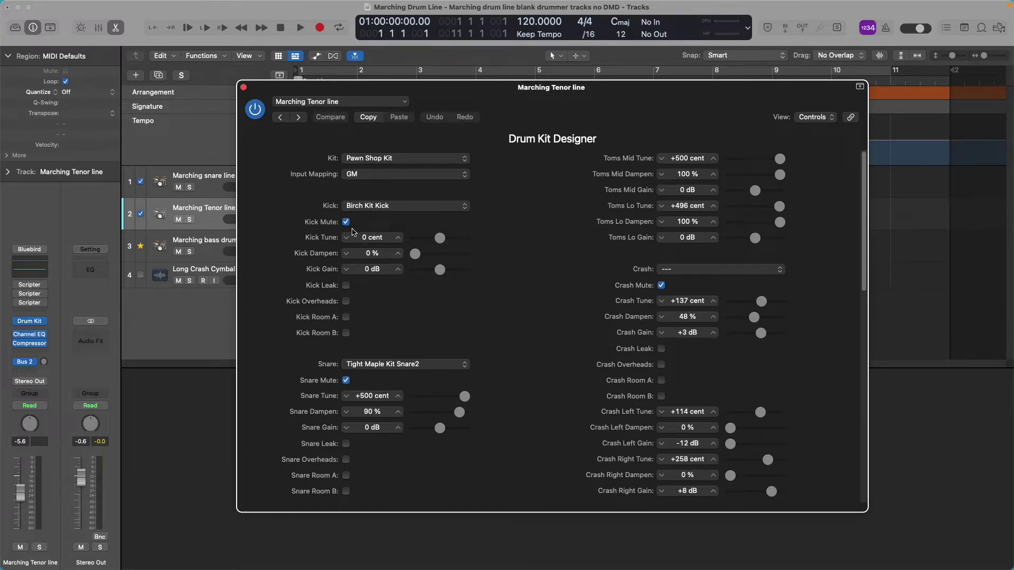
# Review the tenor line's kit parameters and choose Tight Maple Kit Toms for the toms
pyautogui.scroll(-4, 398, 240)
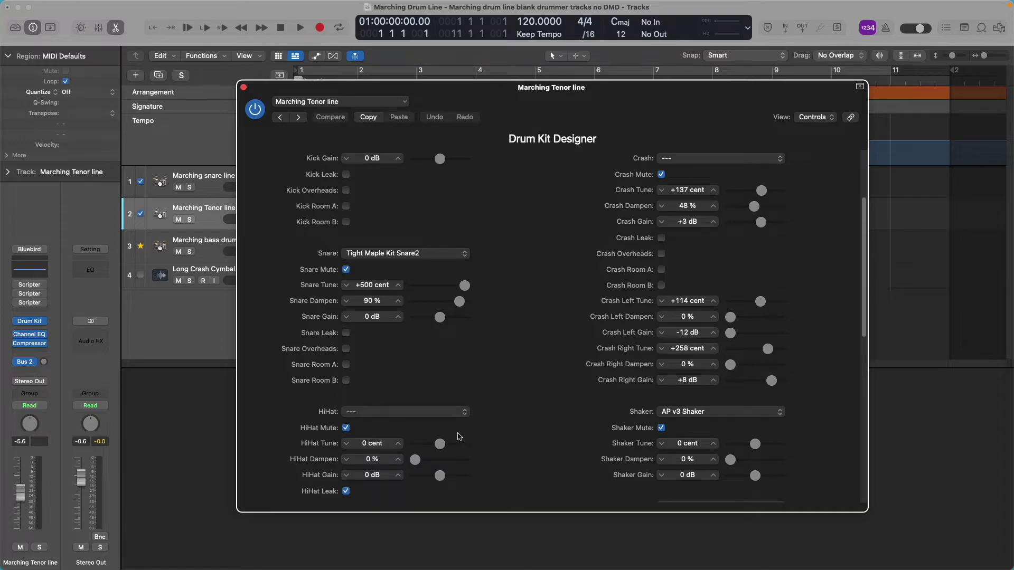
pyautogui.scroll(-10, 503, 424)
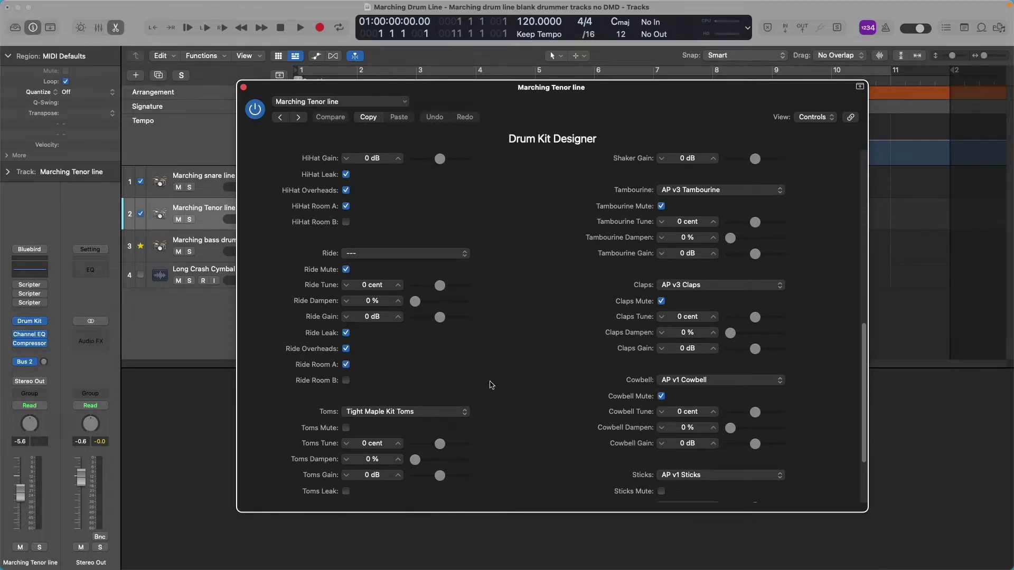
pyautogui.scroll(-2, 491, 384)
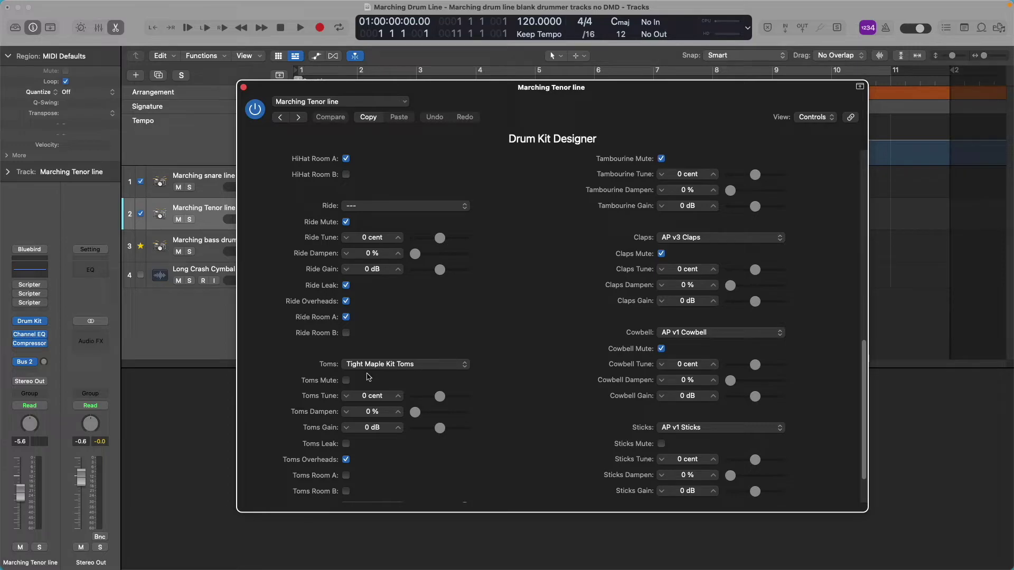
pyautogui.click(466, 365)
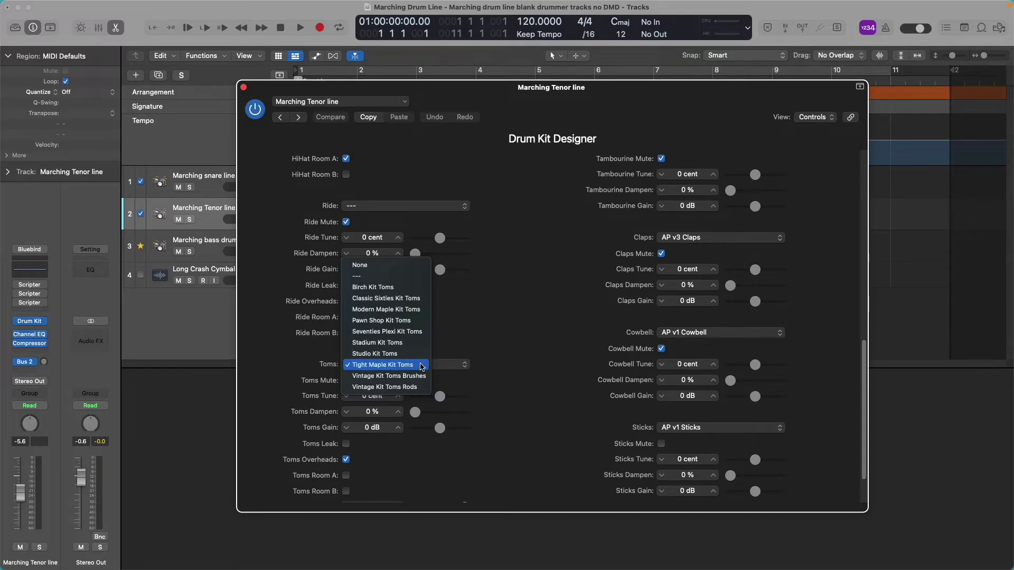
pyautogui.click(423, 367)
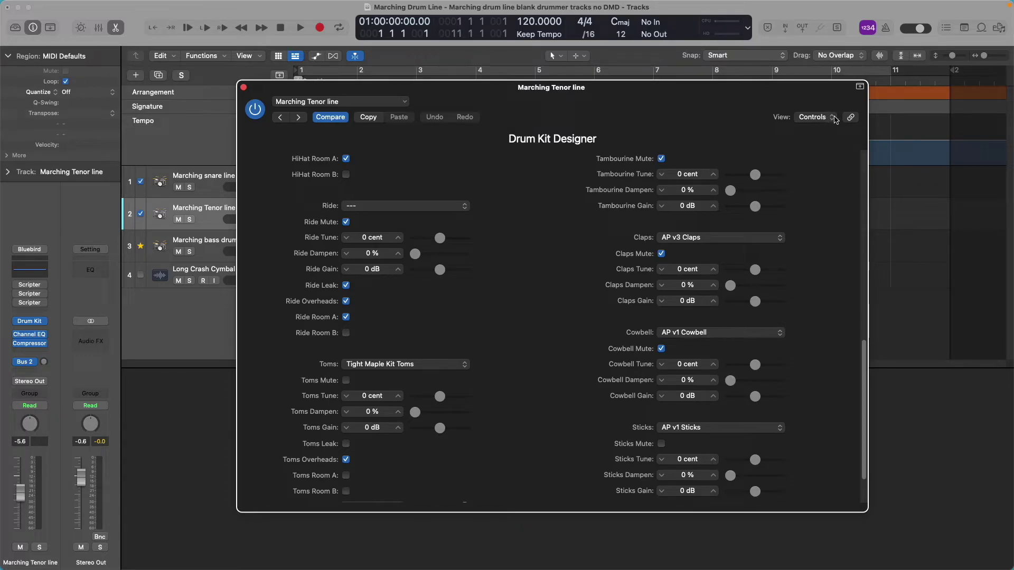
# Return to the graphical Editor view and audition the toms, kick, snare, hi-hat and crash cymbals to check which pieces sound
pyautogui.click(833, 117)
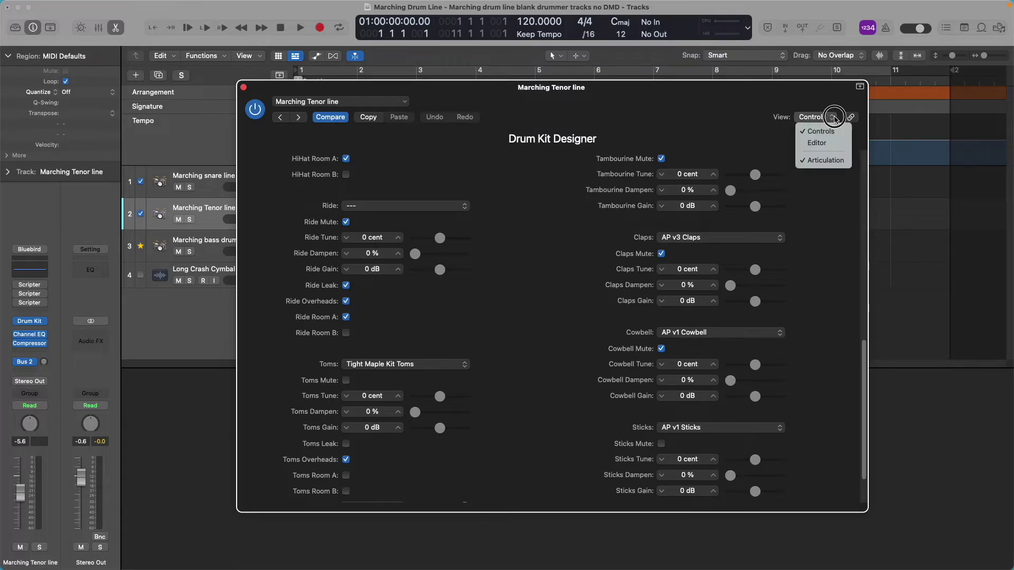
pyautogui.click(832, 143)
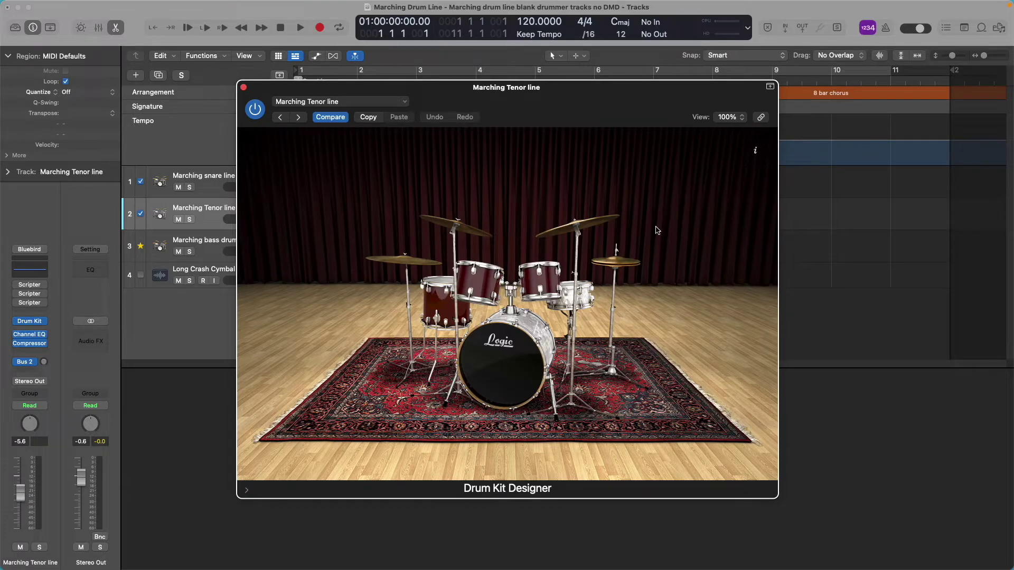
pyautogui.click(544, 281)
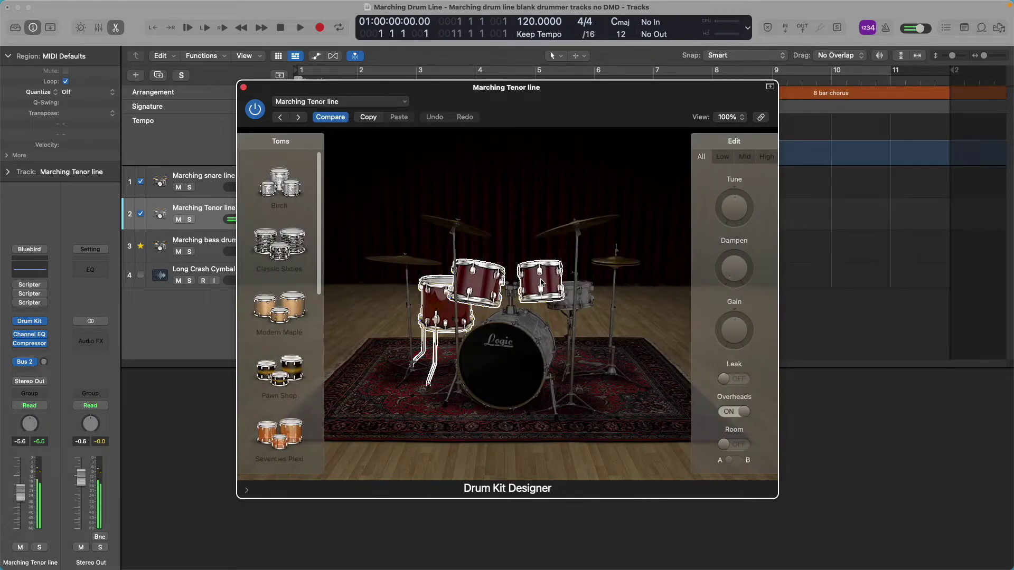
pyautogui.click(445, 310)
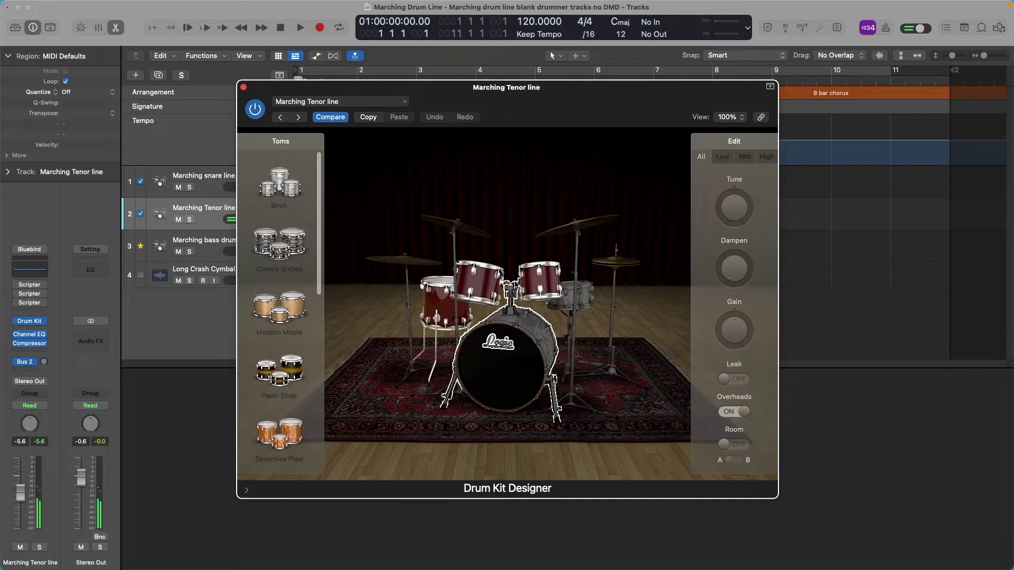
pyautogui.click(507, 348)
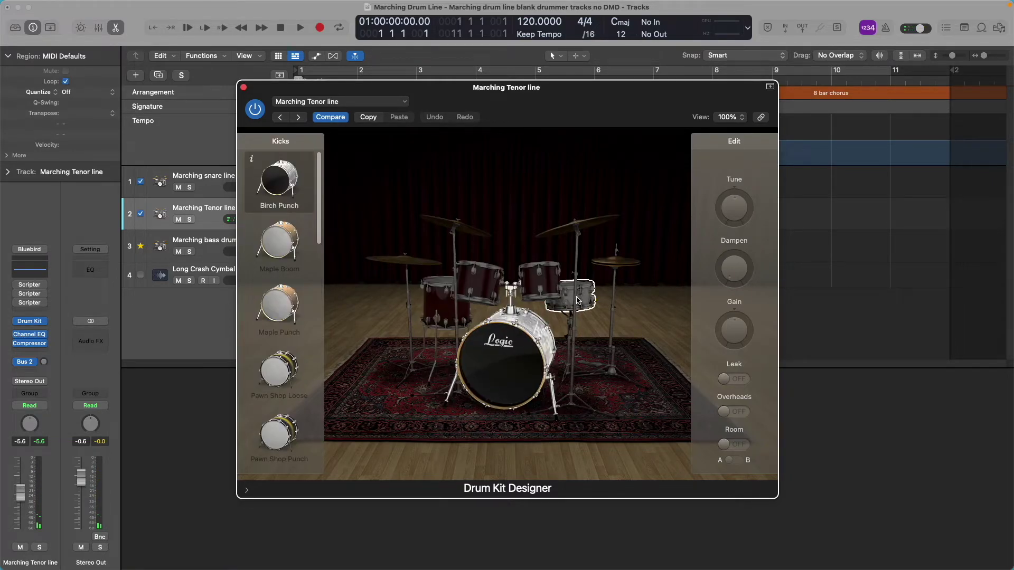
pyautogui.click(582, 297)
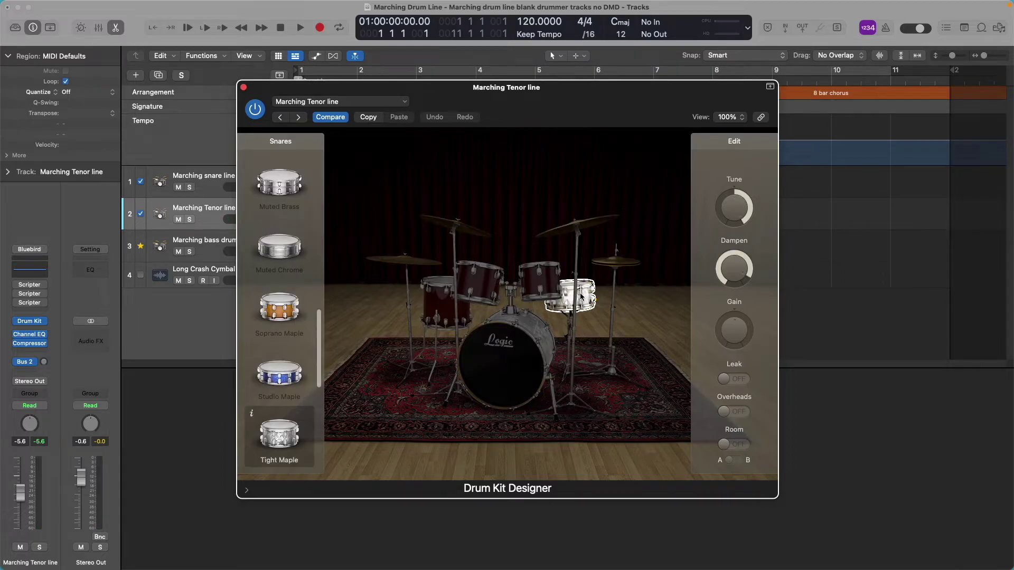
pyautogui.click(616, 262)
pyautogui.click(593, 226)
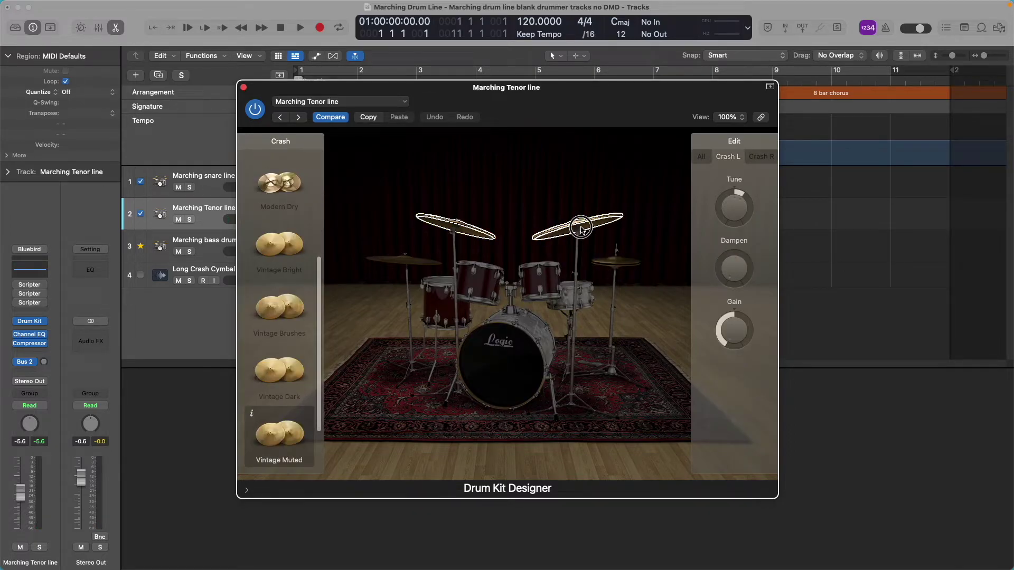
# Reset the high tom's tuning to 0 cent and its dampening to the minimum, auditioning it before and after
pyautogui.click(541, 272)
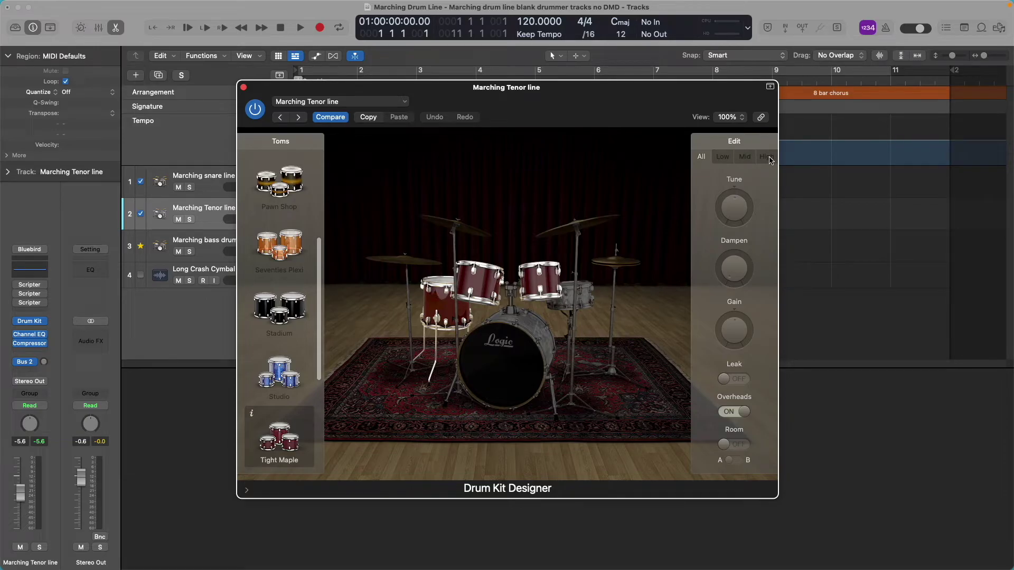
pyautogui.click(767, 157)
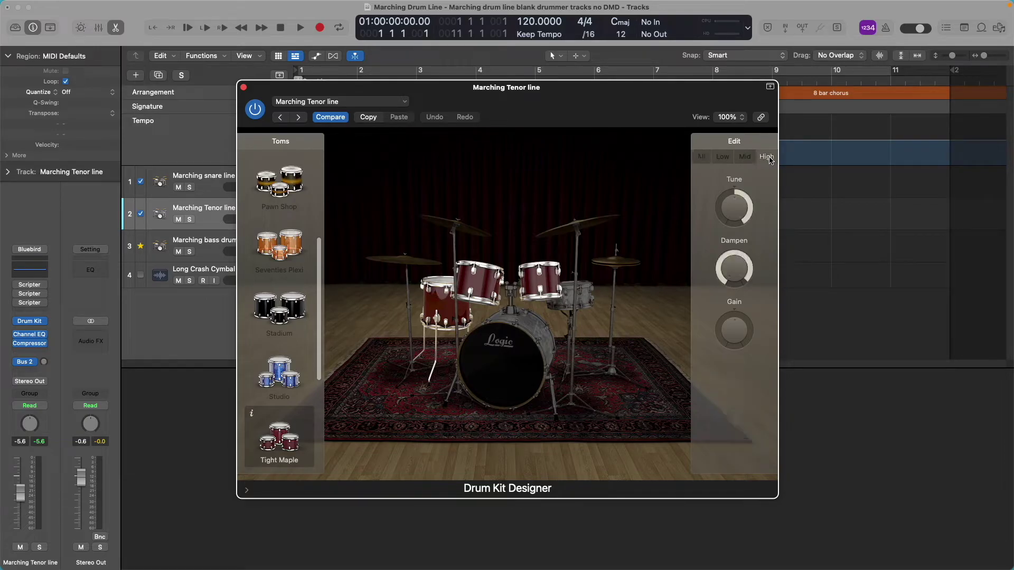
pyautogui.click(542, 277)
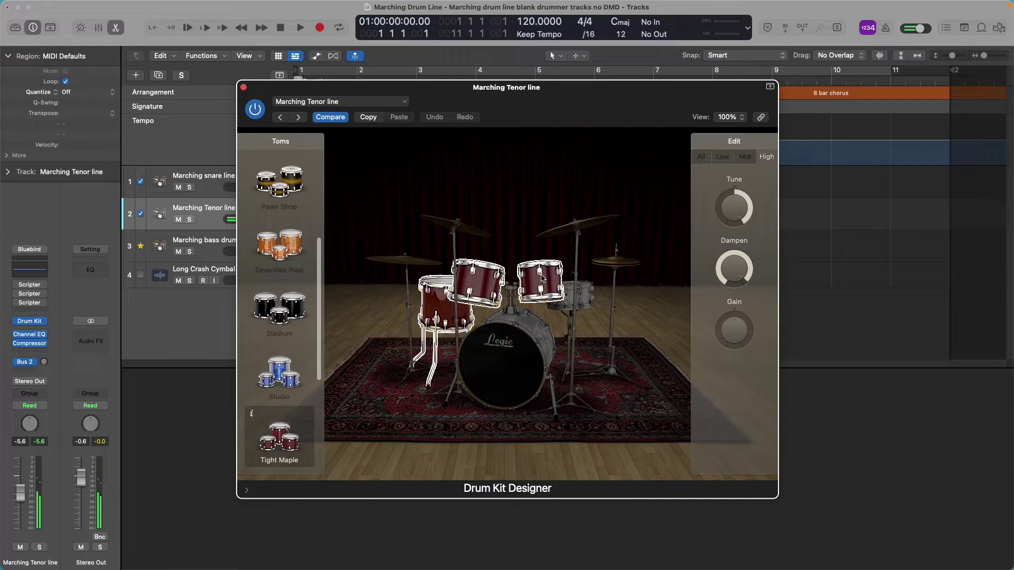
pyautogui.moveTo(727, 198); pyautogui.dragTo(765, 347)
pyautogui.click(547, 283)
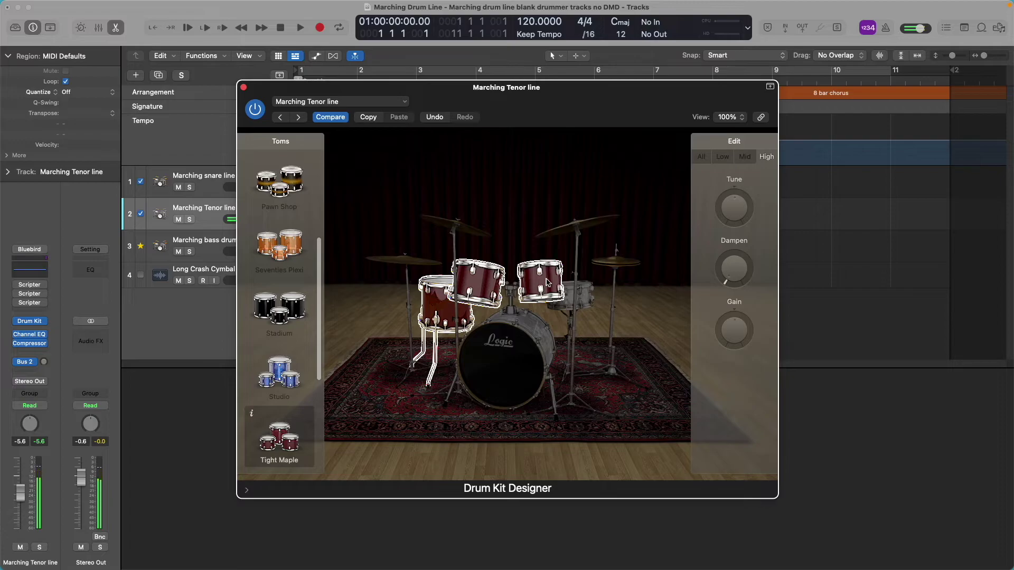
# Raise the high tom's tuning to the maximum and audition the drum
pyautogui.moveTo(736, 224)
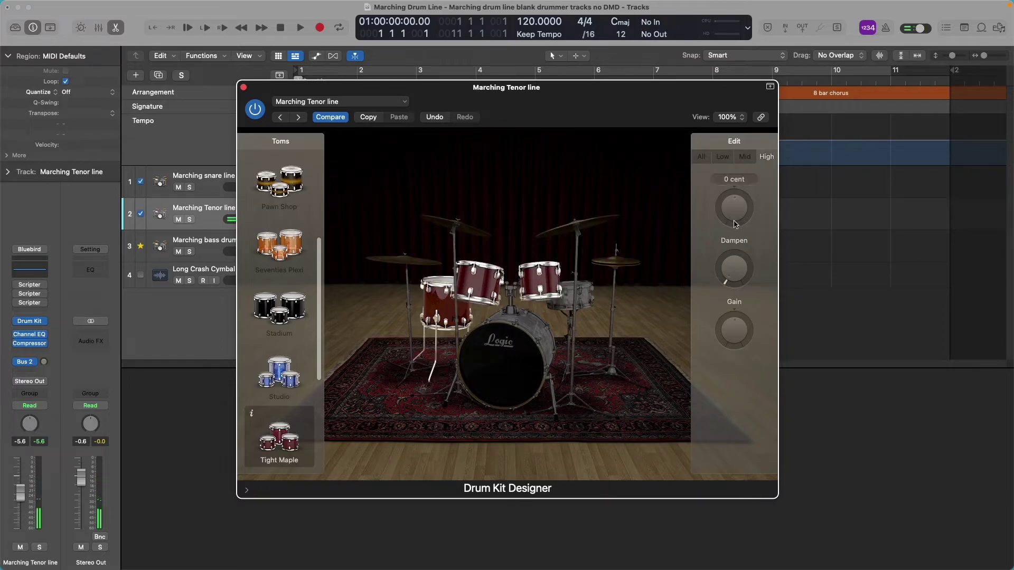
pyautogui.moveTo(736, 222); pyautogui.dragTo(734, 165)
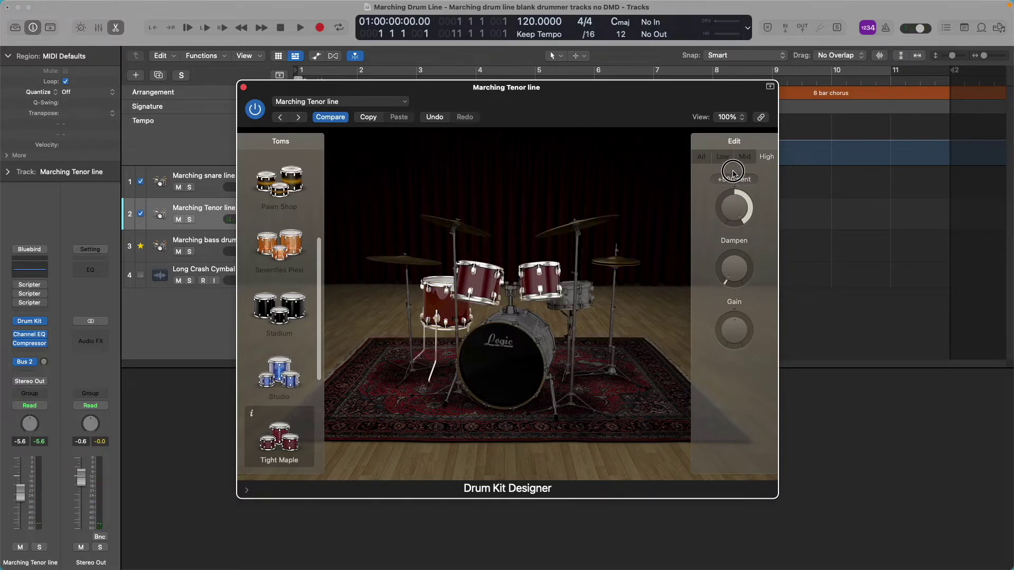
pyautogui.click(540, 270)
pyautogui.click(547, 281)
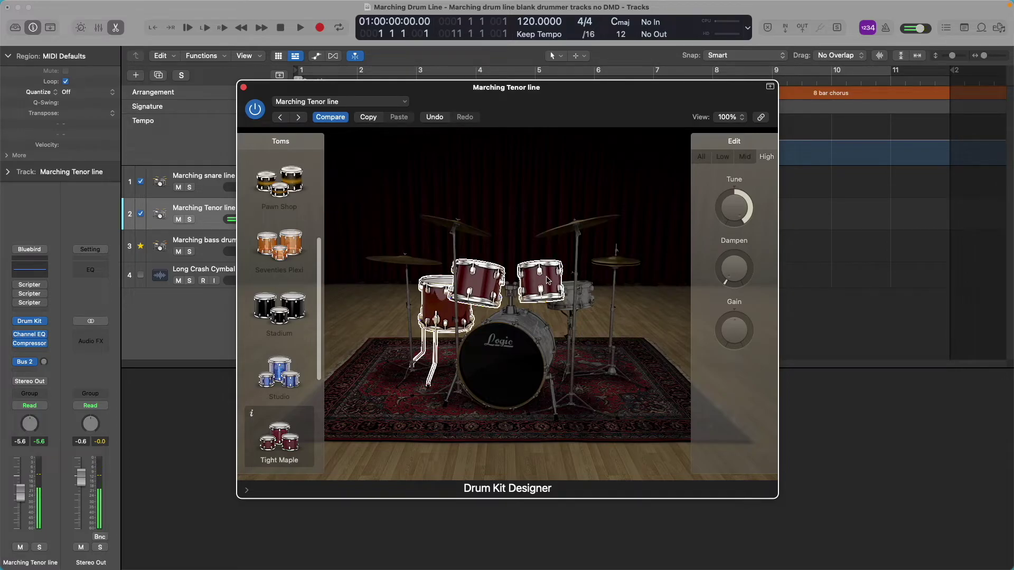
# Set the high tom's dampening to 100 % and strike the drum repeatedly to hear the tight tenor sound
pyautogui.moveTo(736, 203)
pyautogui.moveTo(739, 268)
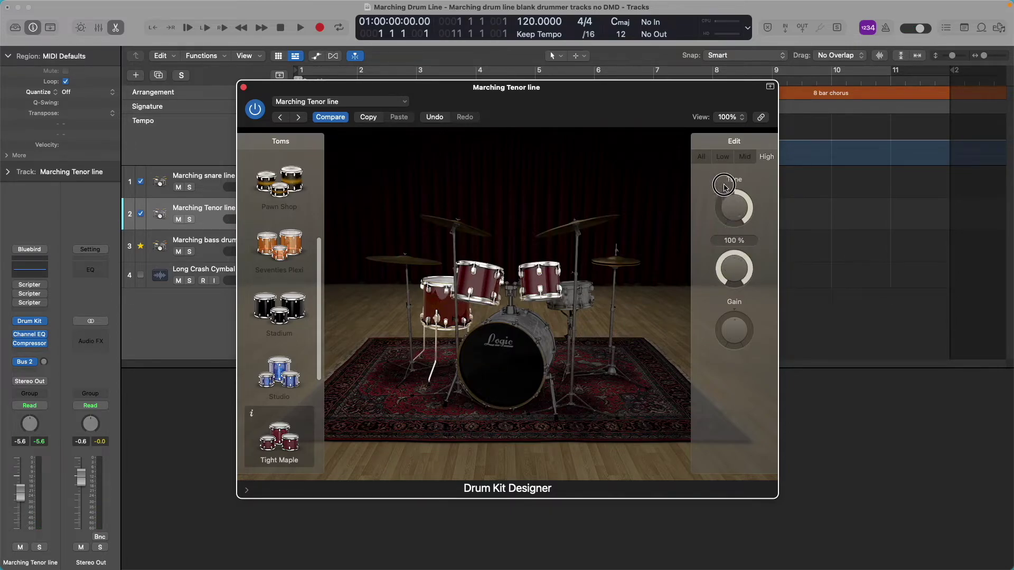
pyautogui.click(546, 280)
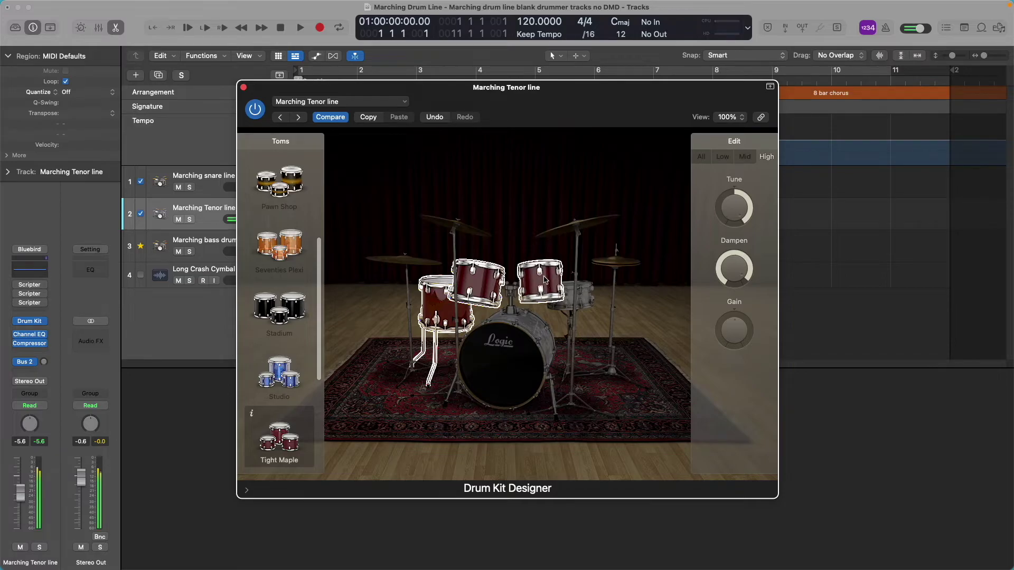
pyautogui.click(546, 280)
pyautogui.click(546, 280)
pyautogui.click(547, 280)
pyautogui.click(547, 280)
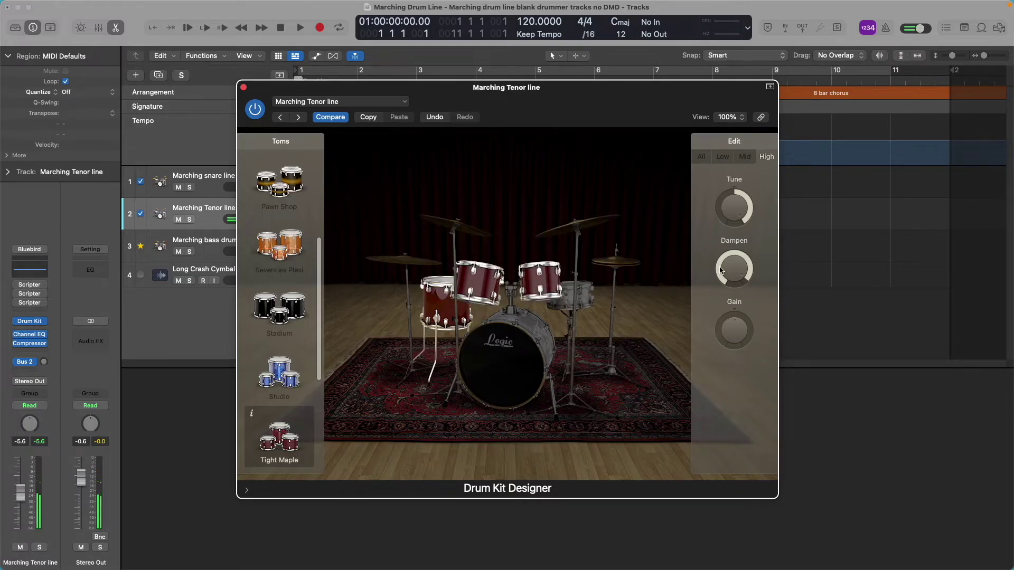
pyautogui.click(548, 280)
pyautogui.click(549, 280)
pyautogui.click(548, 280)
pyautogui.click(552, 281)
pyautogui.click(551, 281)
pyautogui.click(552, 281)
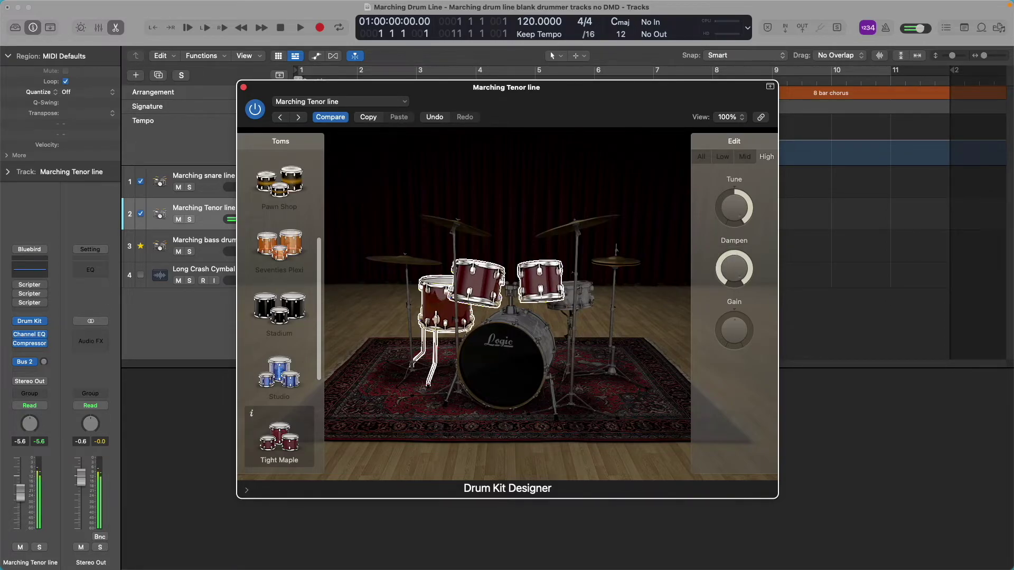
pyautogui.click(552, 281)
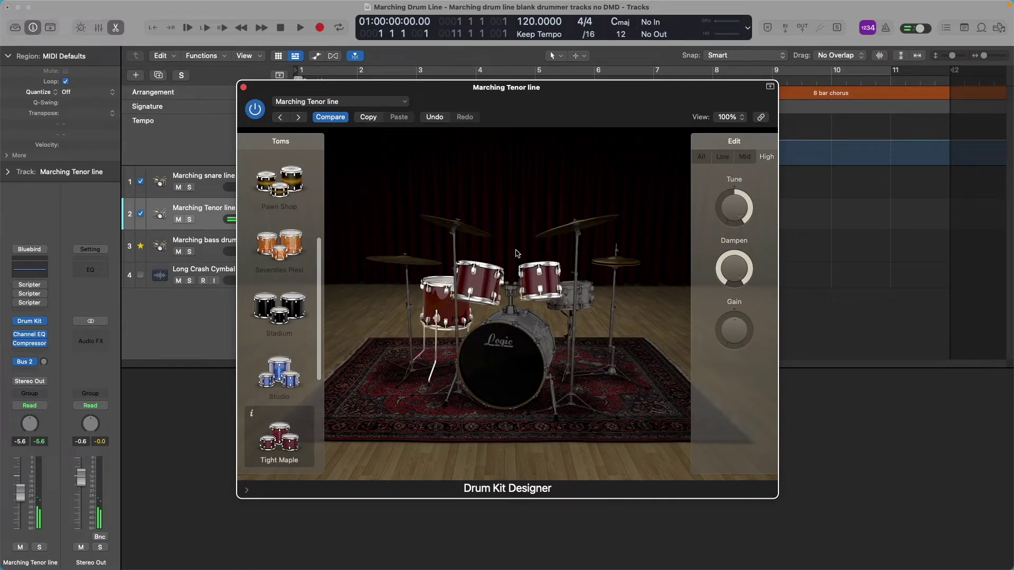
# Check the mid tom's tuning and dampening settings and audition it
pyautogui.click(744, 157)
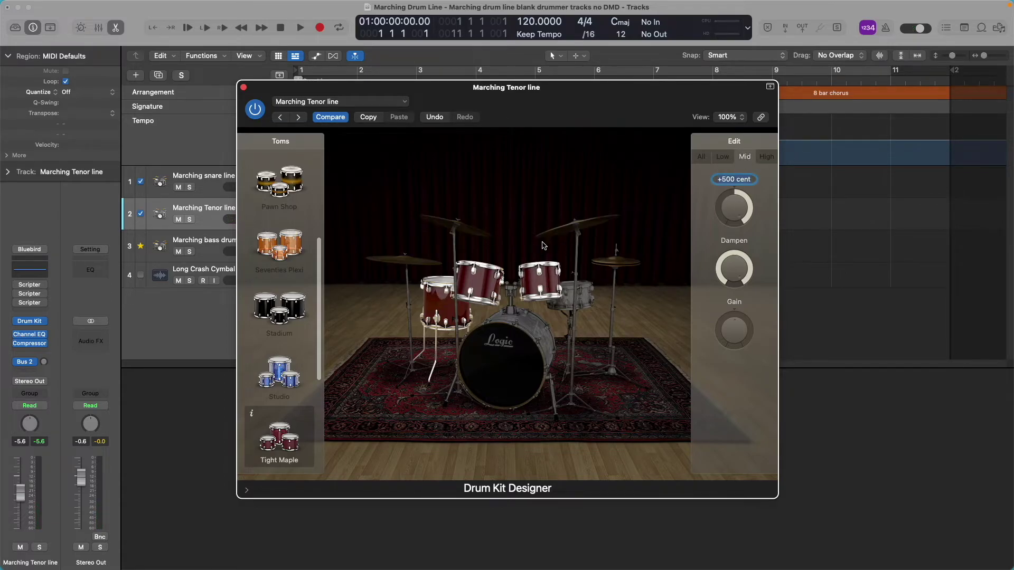
pyautogui.click(478, 283)
pyautogui.click(478, 282)
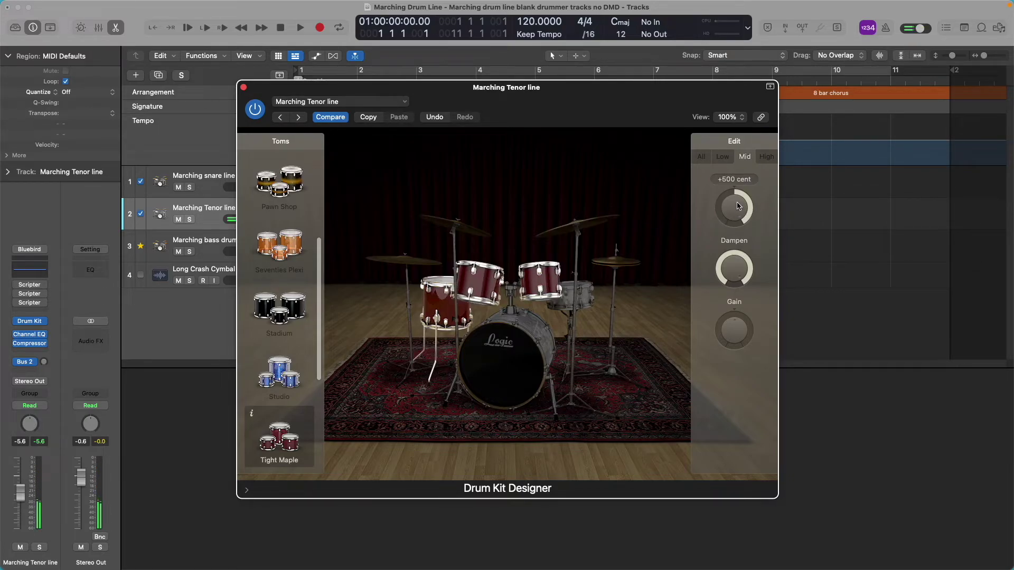
pyautogui.moveTo(739, 275)
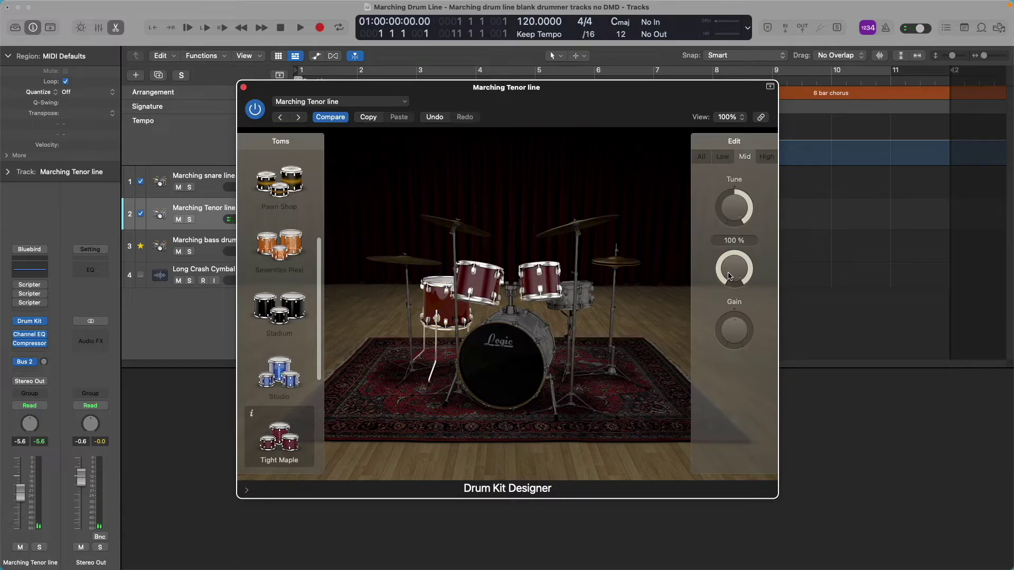
# Audition the low tom and check its own tuning and dampening settings
pyautogui.click(446, 302)
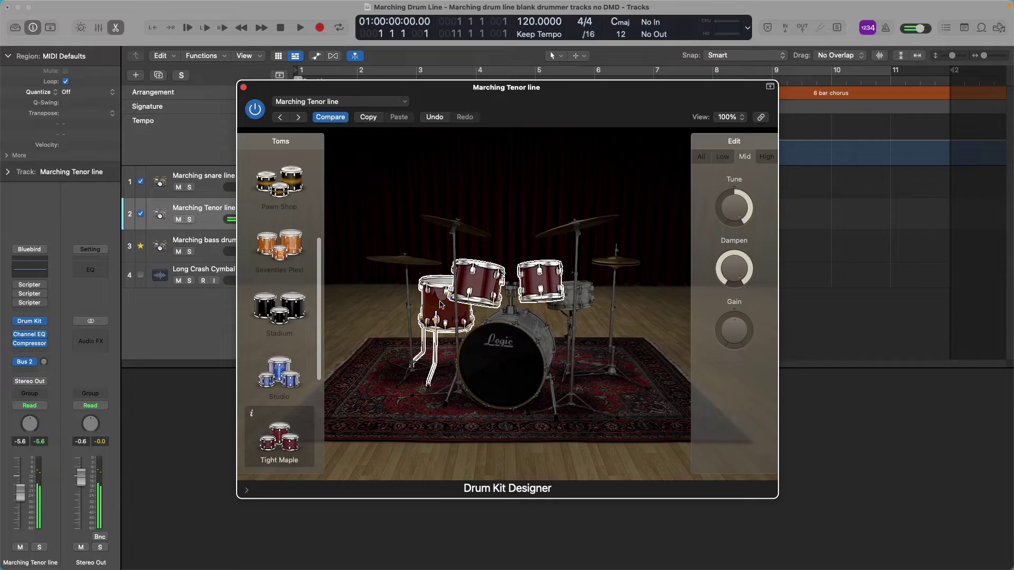
pyautogui.click(441, 303)
pyautogui.click(724, 157)
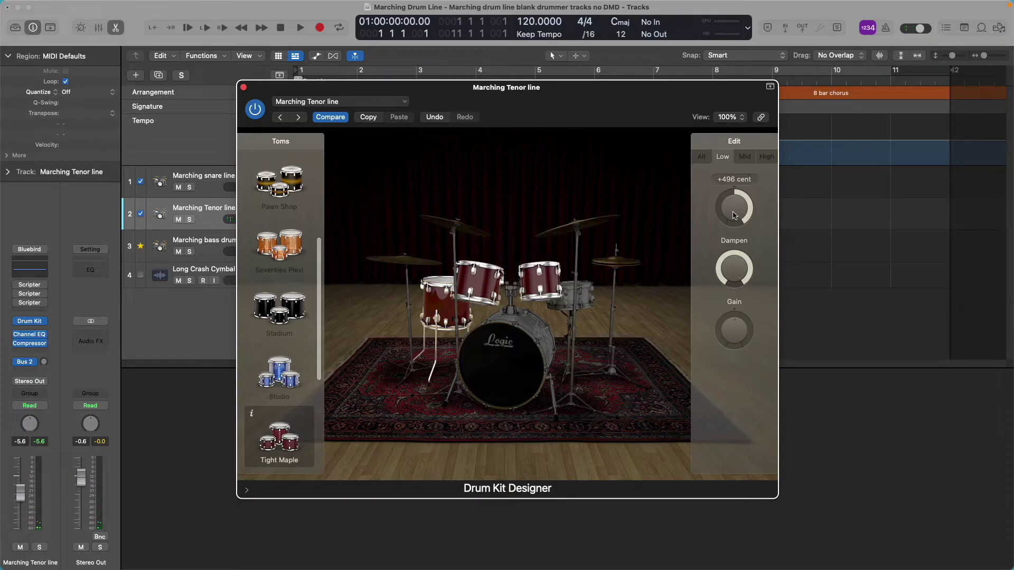
pyautogui.moveTo(743, 281)
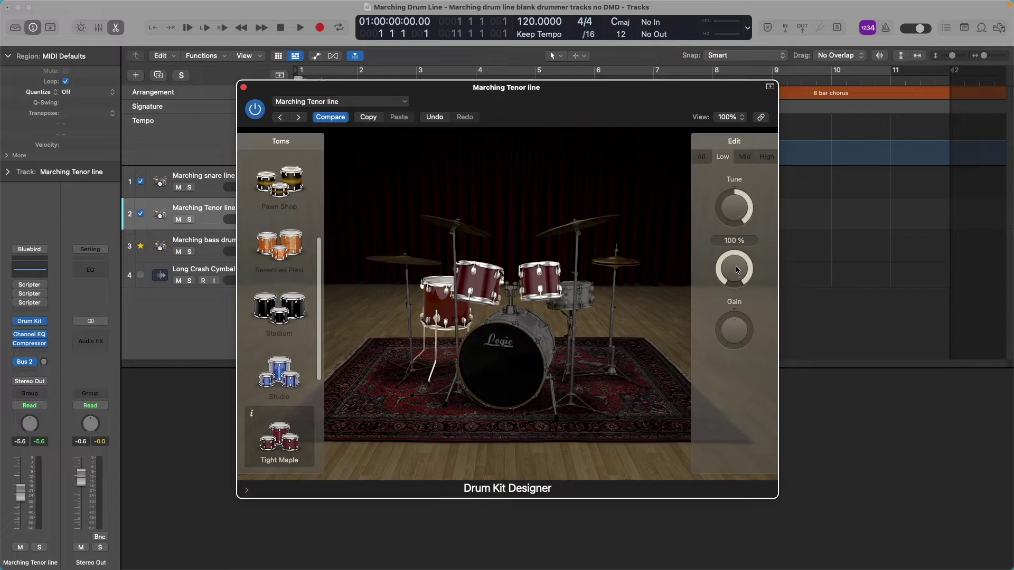
# Play the high, mid and low toms in alternation to compare their pitches as a marching tenor set
pyautogui.click(543, 281)
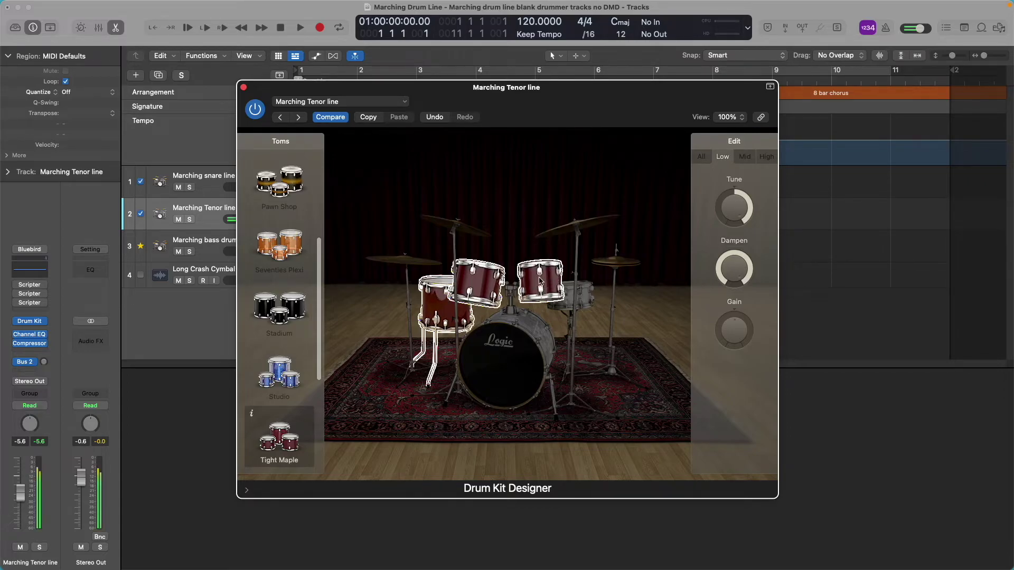
pyautogui.click(443, 304)
pyautogui.click(549, 274)
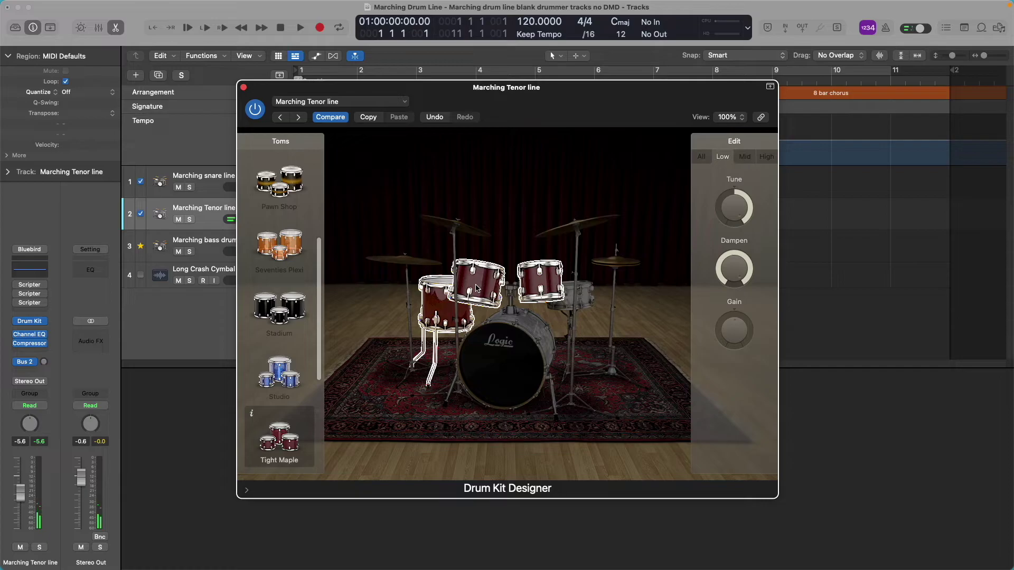
pyautogui.click(544, 283)
pyautogui.click(485, 278)
pyautogui.click(536, 273)
pyautogui.click(462, 287)
pyautogui.click(441, 307)
pyautogui.click(481, 281)
pyautogui.click(539, 278)
pyautogui.click(447, 301)
pyautogui.click(485, 286)
pyautogui.click(535, 277)
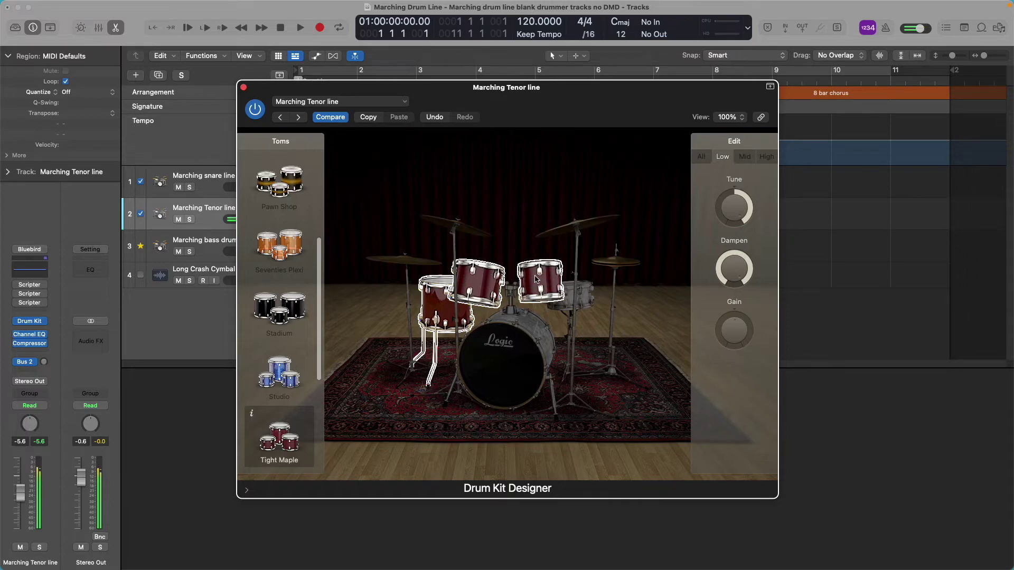
# Save the tenor kit's plug-in setting as Marching Tenor line in the Drum Kit Designer folder, replacing the existing preset
pyautogui.click(405, 104)
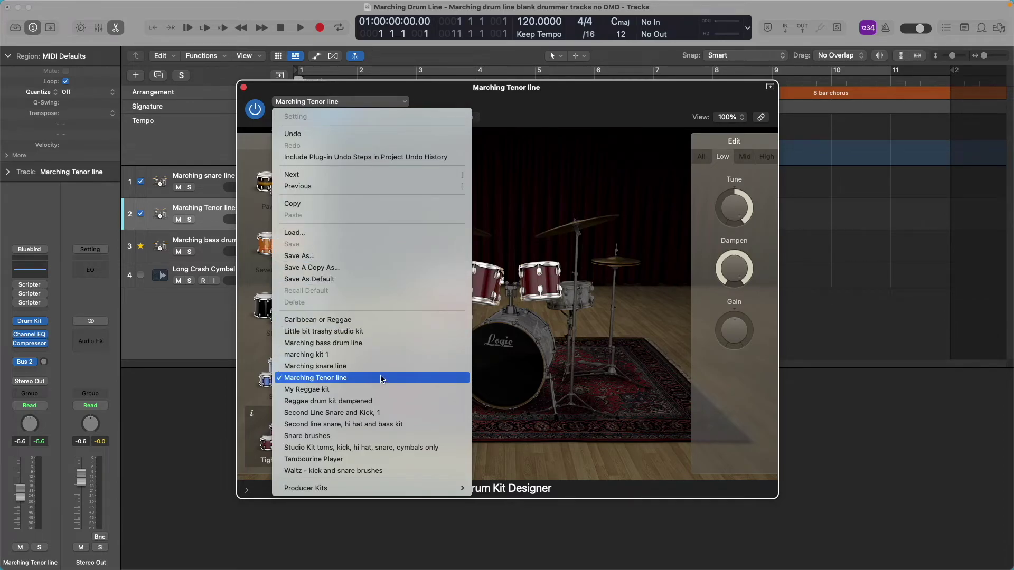
pyautogui.click(383, 257)
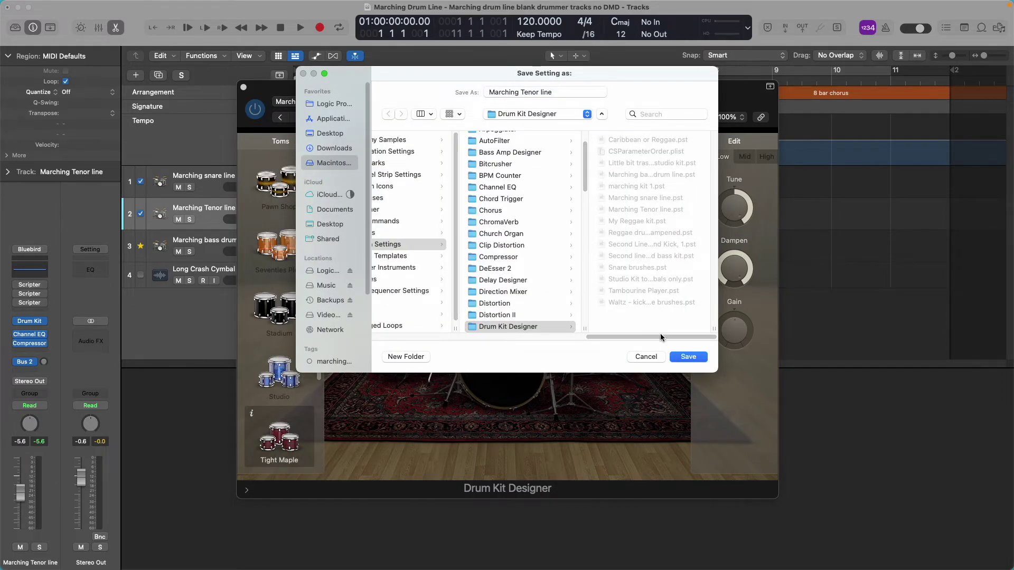
pyautogui.click(692, 357)
pyautogui.click(539, 277)
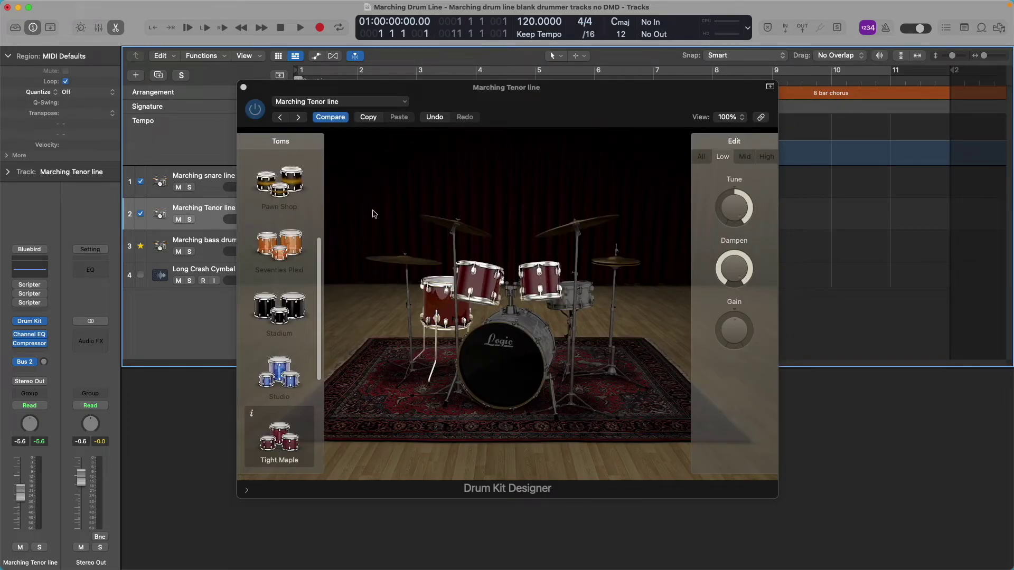
pyautogui.moveTo(880, 3)
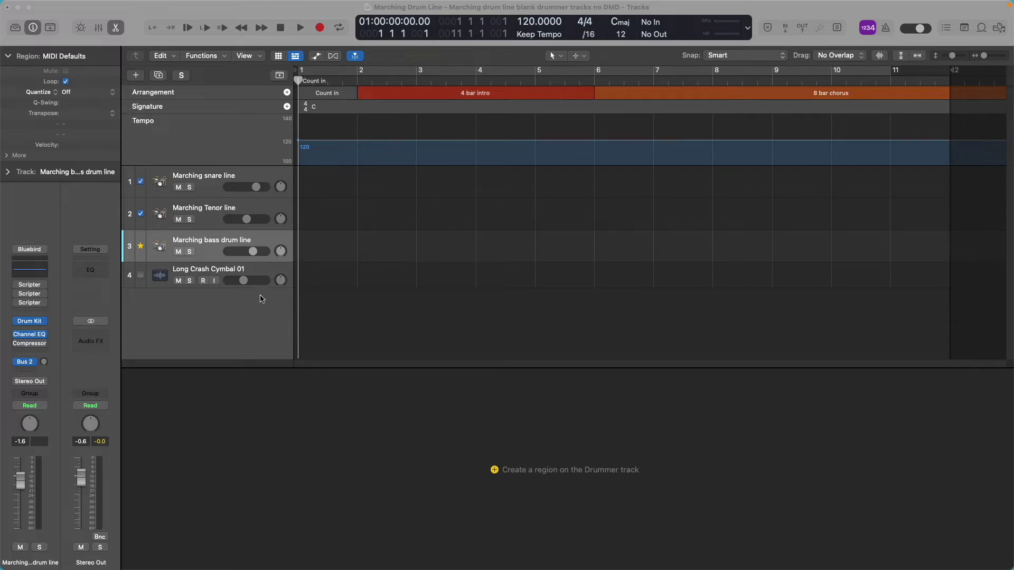
# Load Drum Kit Designer as Multi-Output on the Marching bass drum line track and open its plug-in window in clear view
pyautogui.click(267, 242)
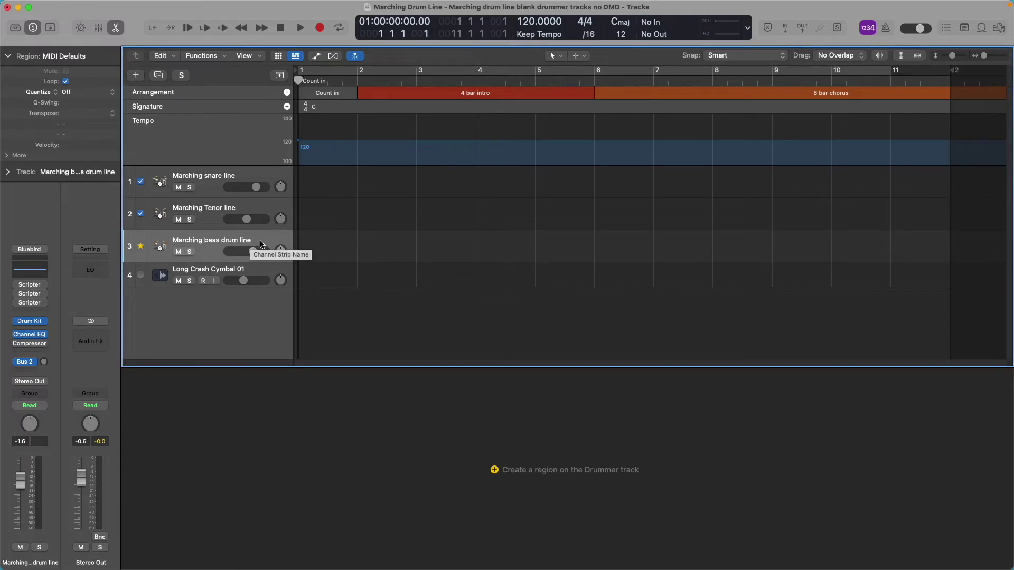
pyautogui.moveTo(44, 324)
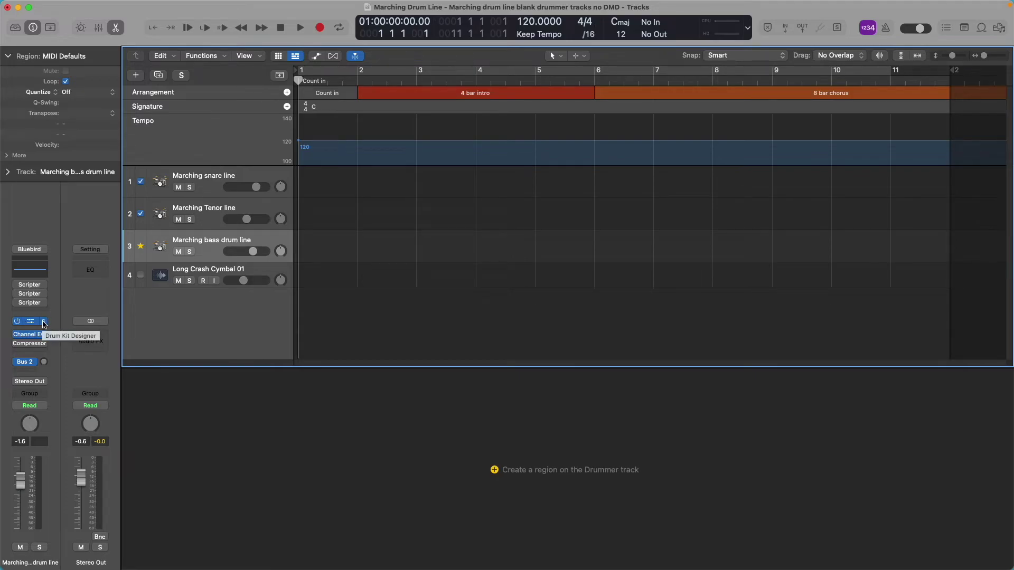
pyautogui.click(44, 322)
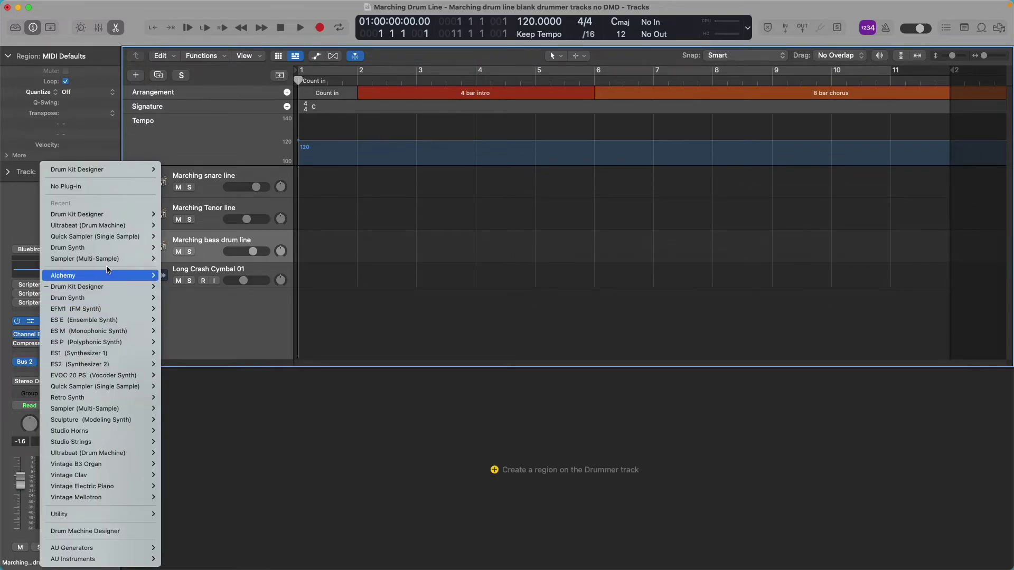
pyautogui.moveTo(132, 169)
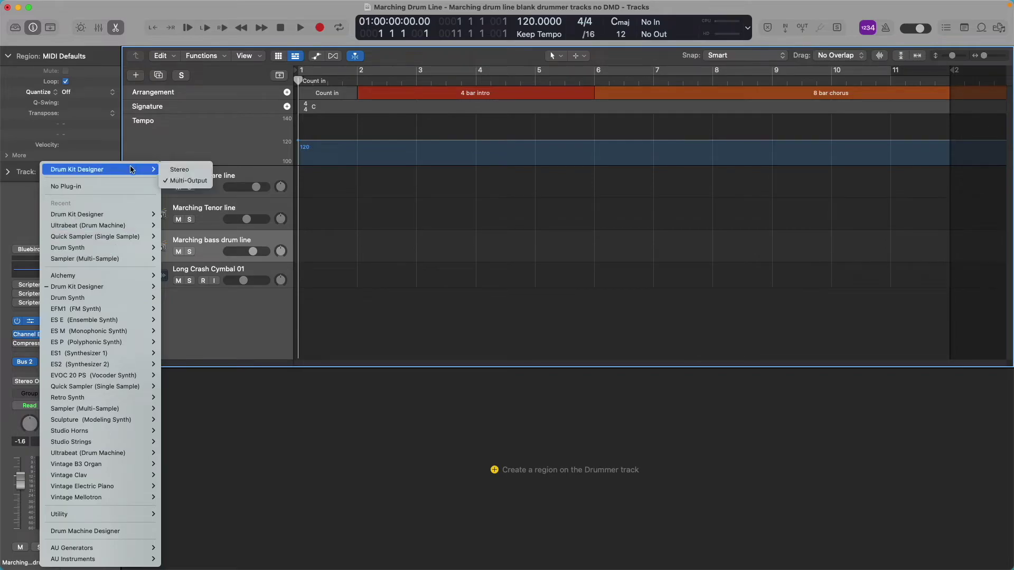
pyautogui.click(193, 181)
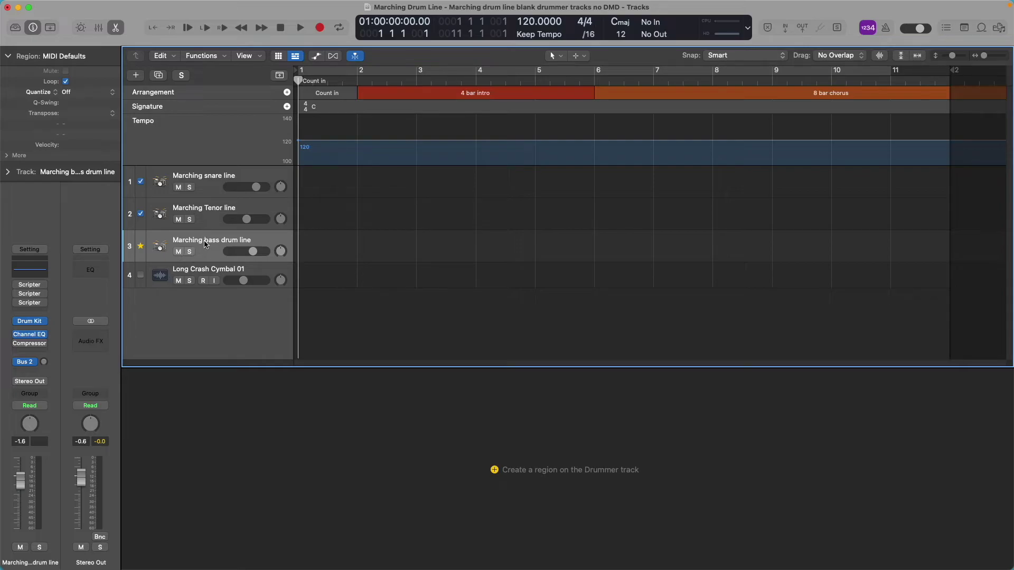
pyautogui.moveTo(29, 326)
pyautogui.click(30, 322)
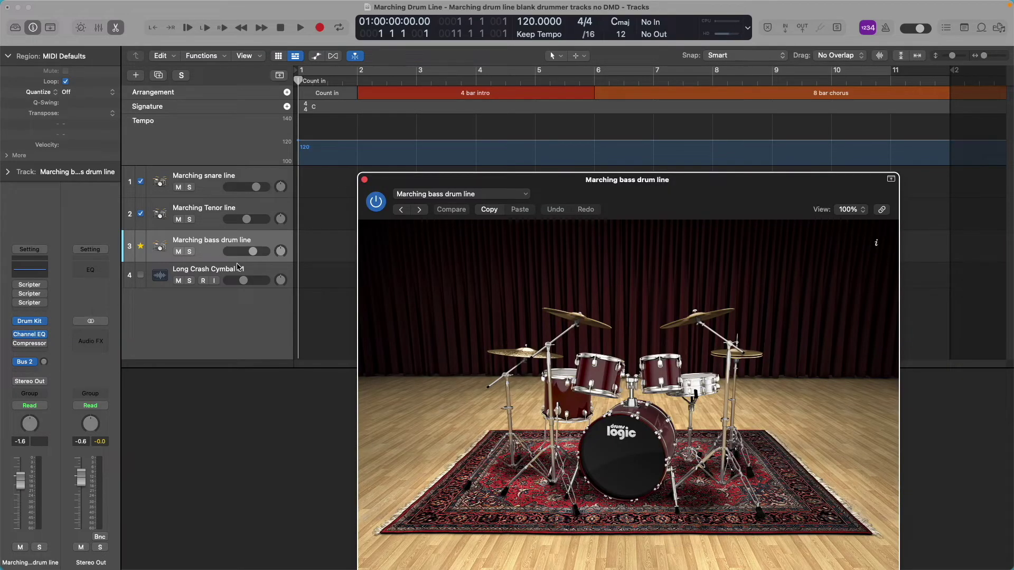
pyautogui.moveTo(499, 182); pyautogui.dragTo(410, 84)
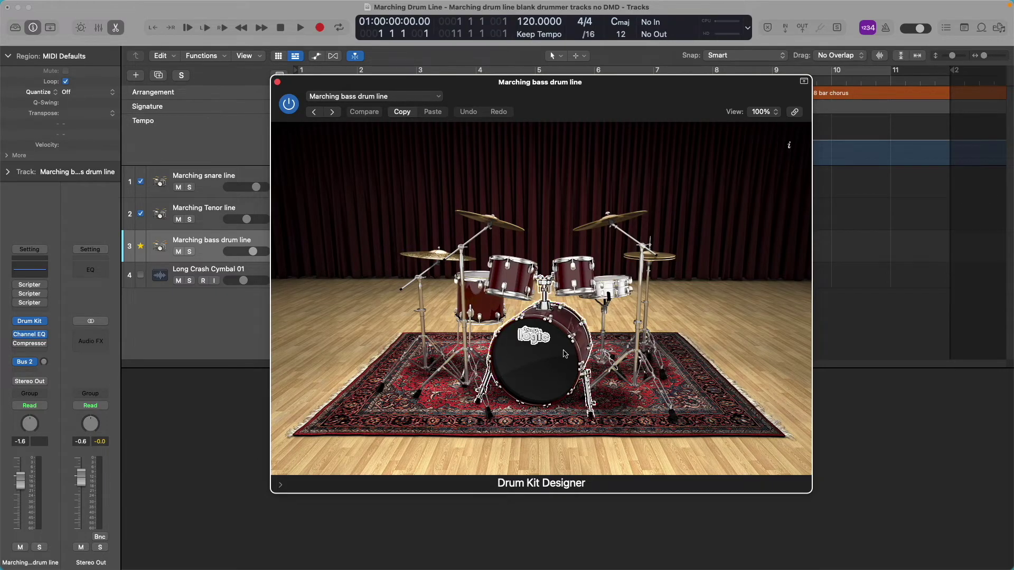
# Switch the plug-in to an enlarged Controls view and examine the kick settings and the mute states of all other kit pieces
pyautogui.click(776, 115)
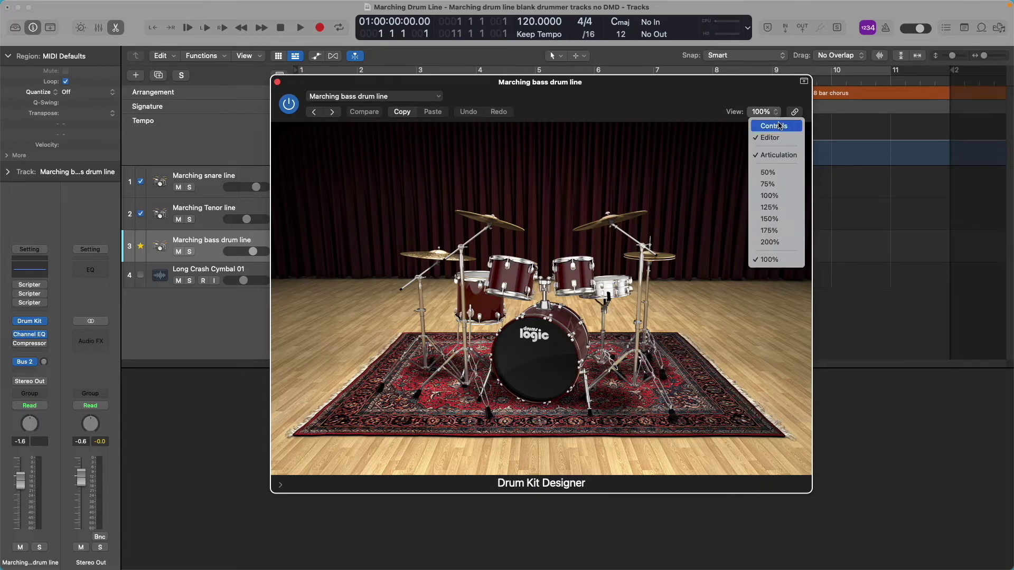
pyautogui.click(779, 129)
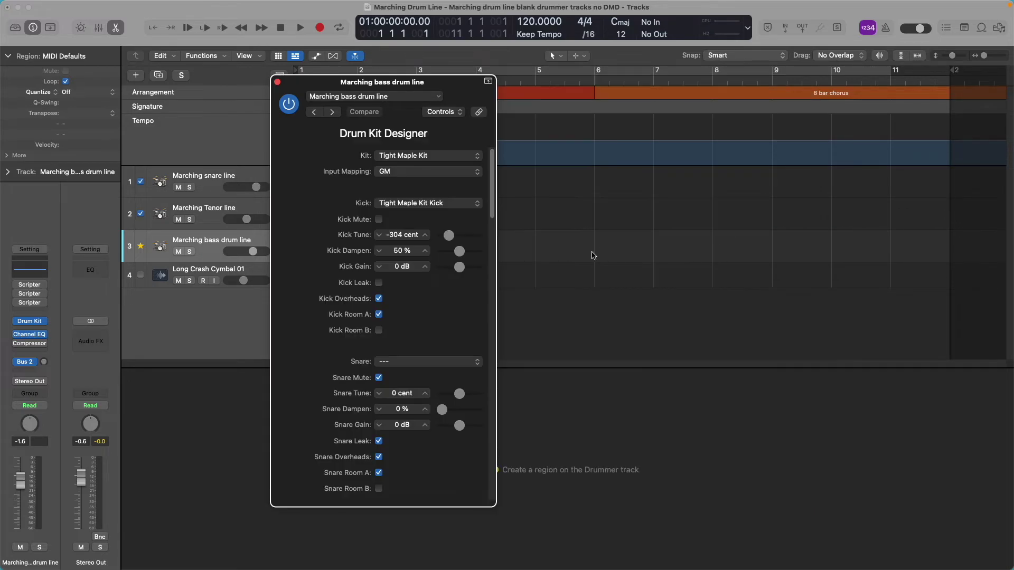
pyautogui.moveTo(497, 293); pyautogui.dragTo(846, 292)
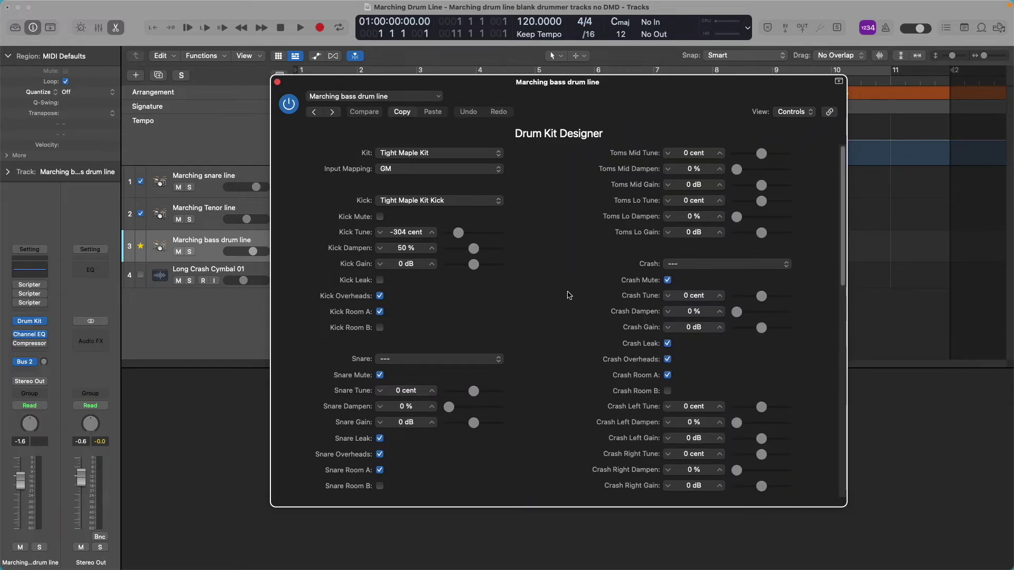
pyautogui.scroll(-3, 509, 275)
pyautogui.scroll(-15, 510, 275)
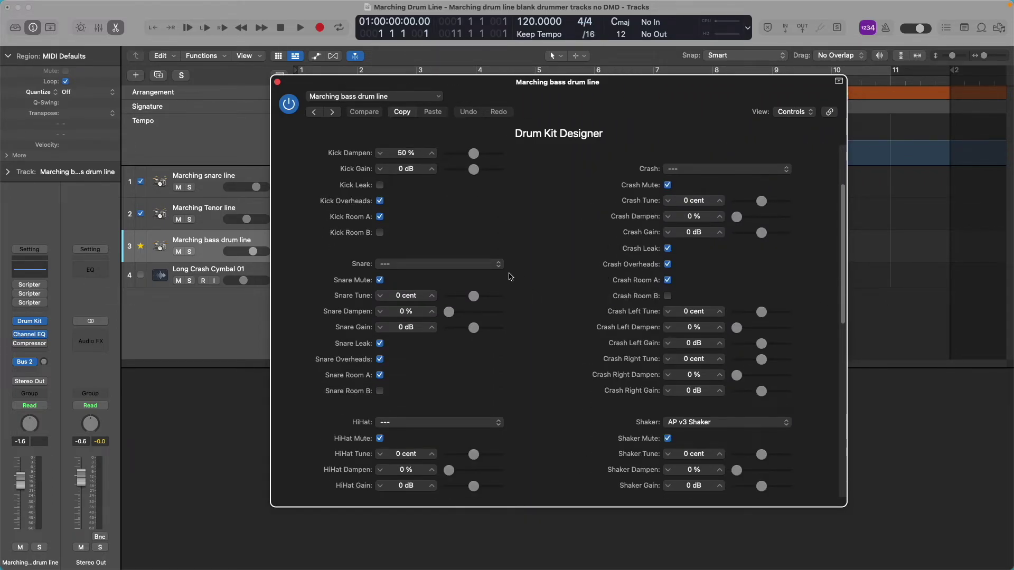
pyautogui.scroll(-4, 521, 277)
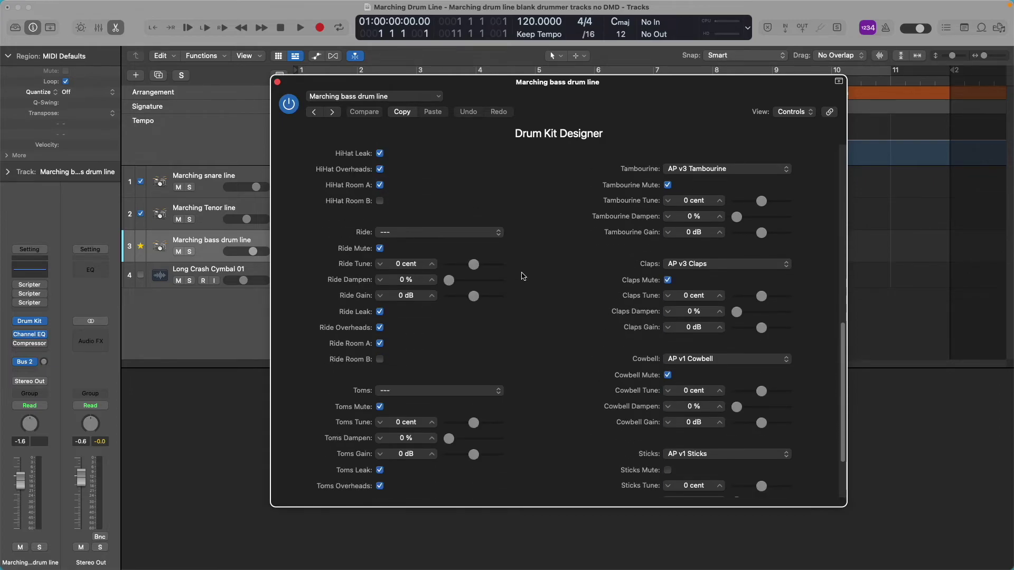
pyautogui.scroll(-4, 522, 275)
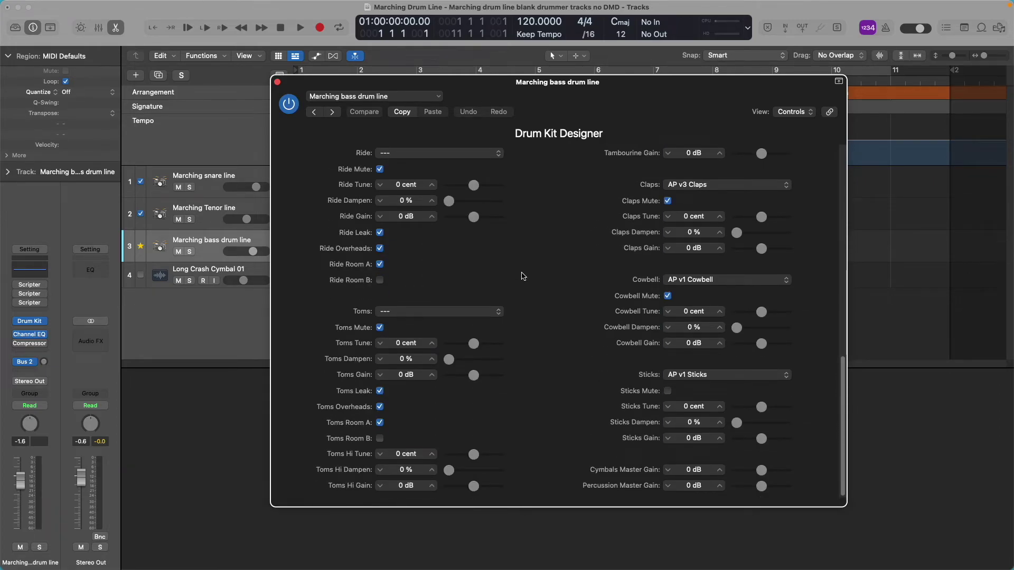
pyautogui.scroll(5, 522, 276)
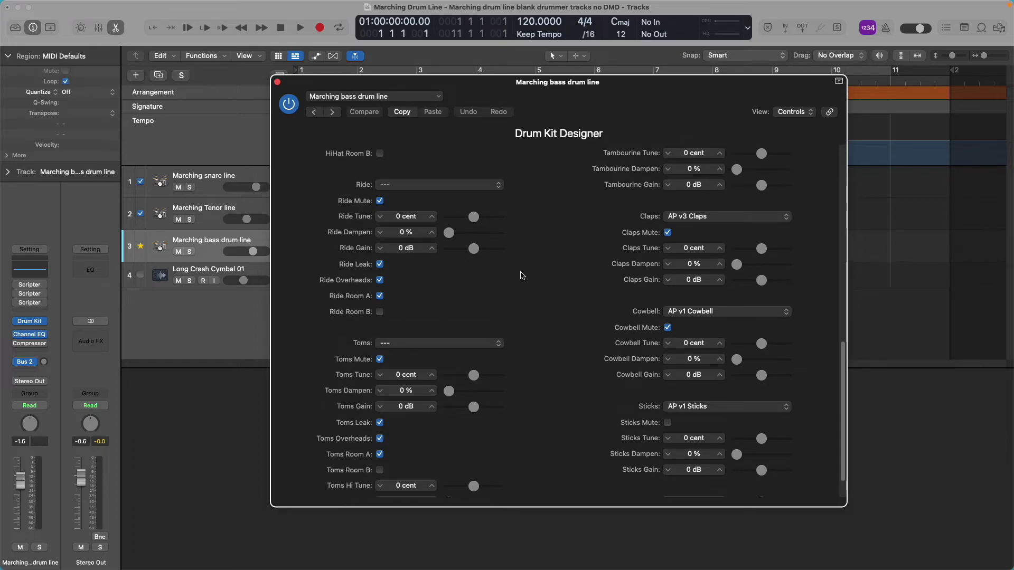
pyautogui.scroll(10, 512, 302)
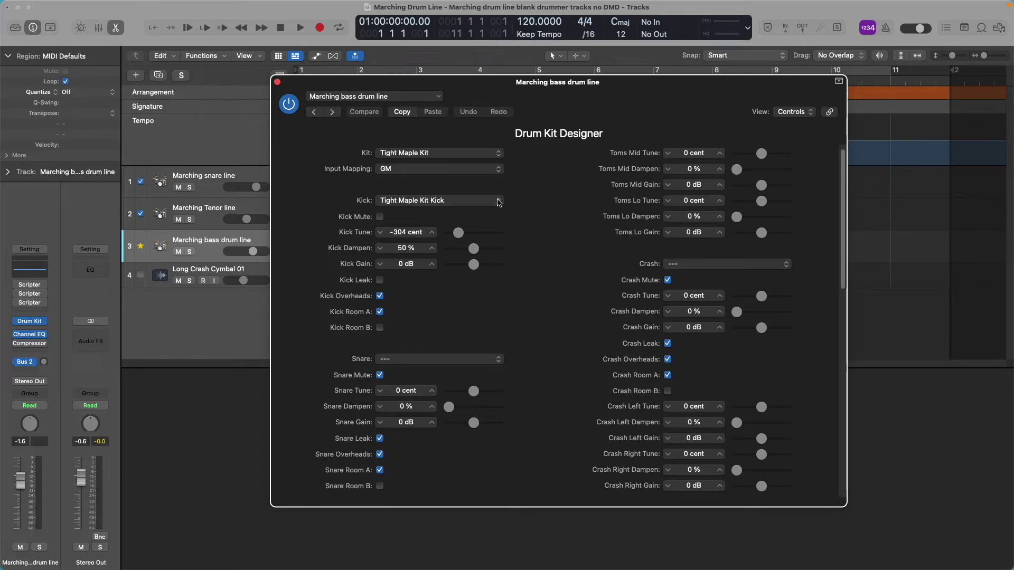
# Review the available kick models, keep Tight Maple Kit Kick, and return the plug-in to its Editor view
pyautogui.click(498, 201)
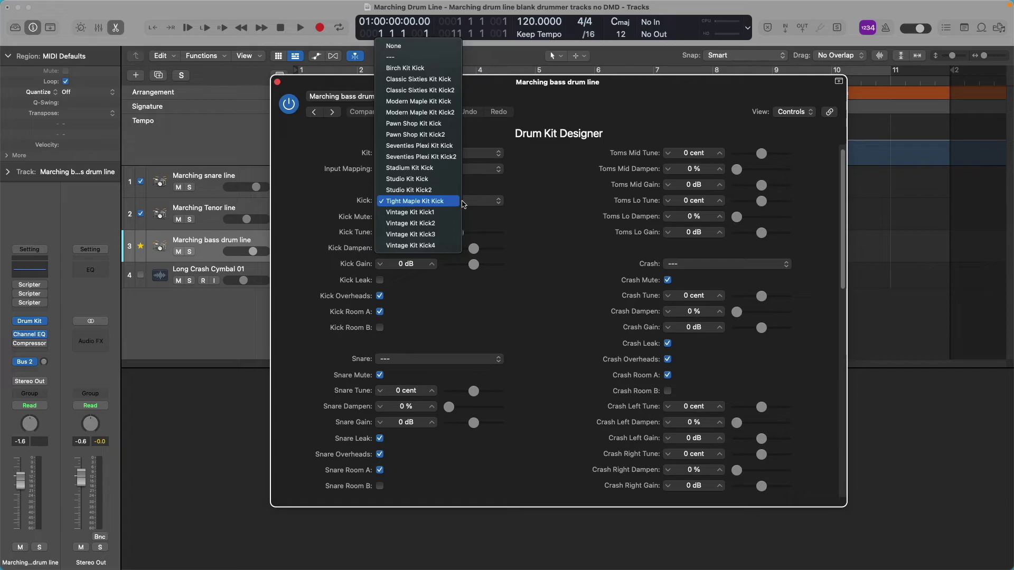
pyautogui.click(542, 199)
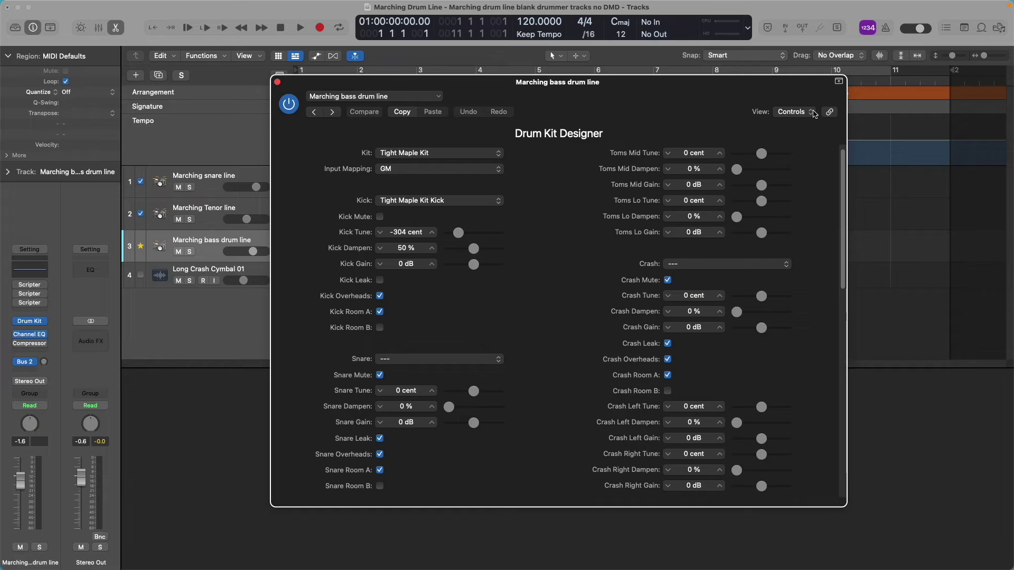
pyautogui.click(814, 113)
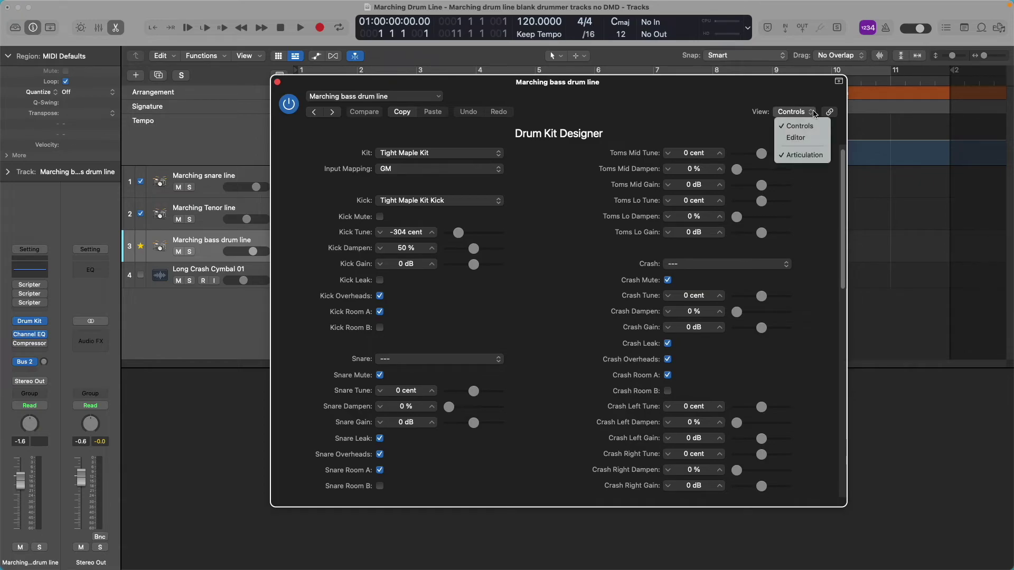
pyautogui.click(800, 138)
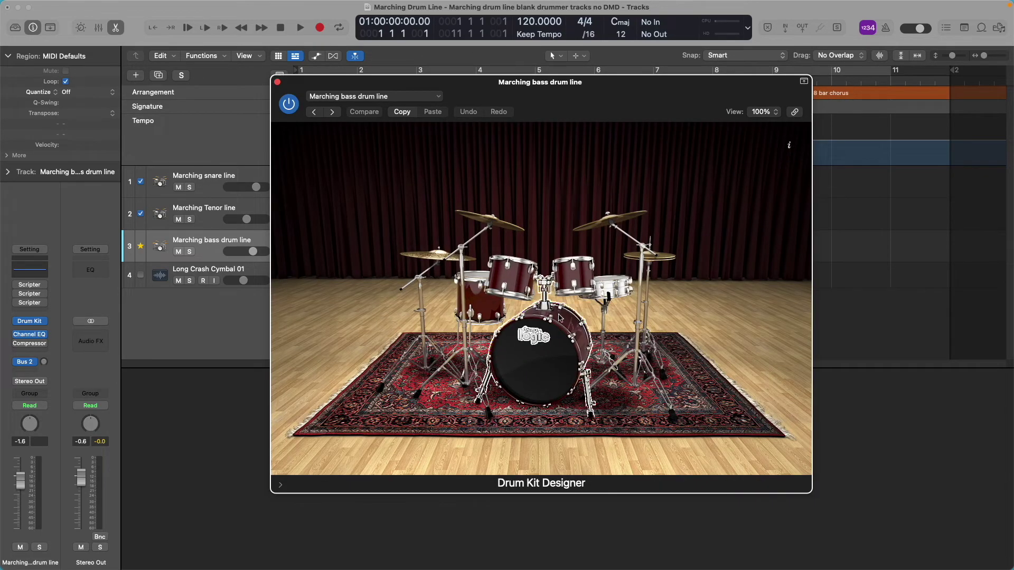
# Strike the tom, snare, hi-hat and ride in turn to check whether they are muted in the bass drum kit
pyautogui.click(508, 276)
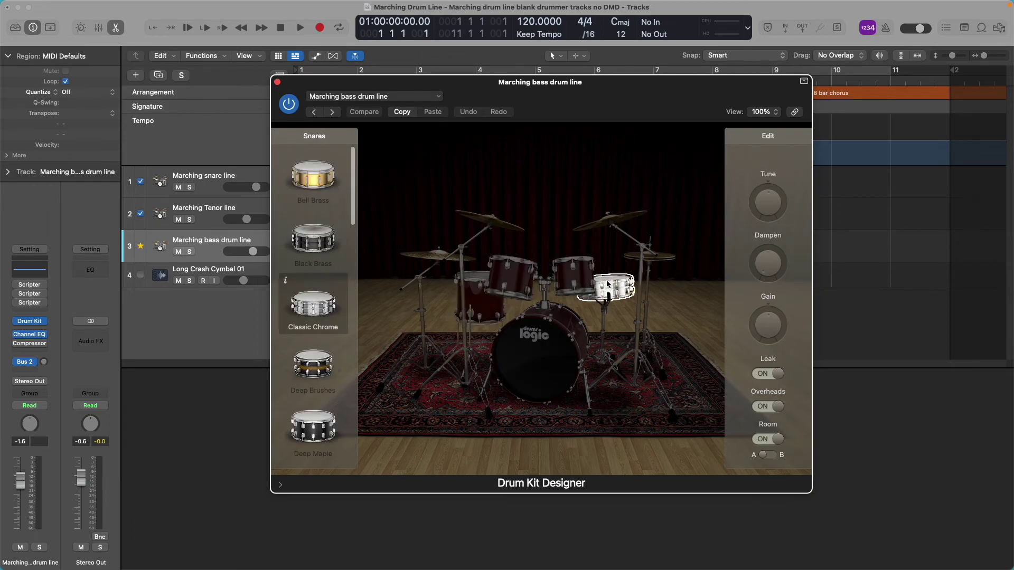
pyautogui.click(649, 256)
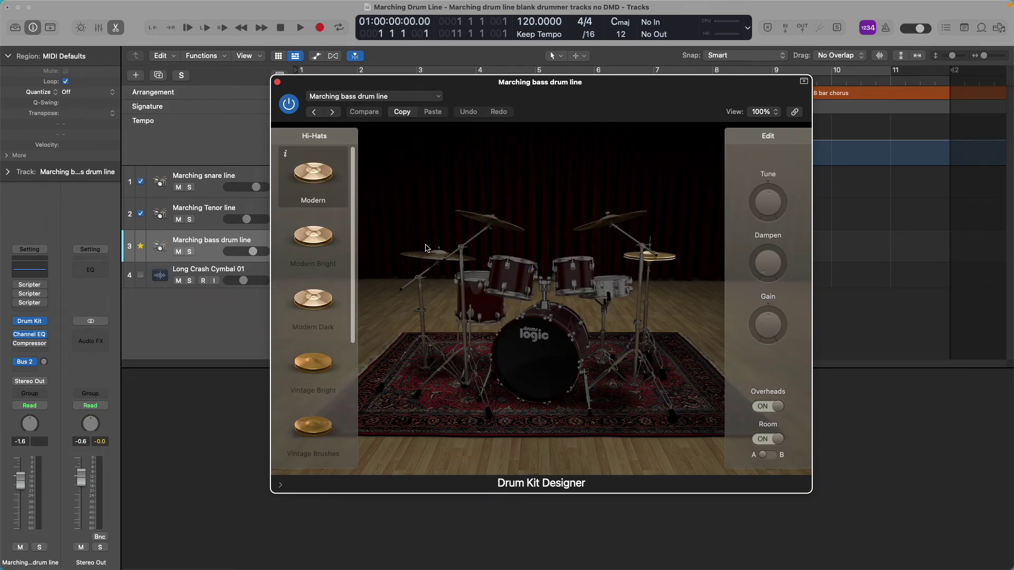
pyautogui.click(437, 264)
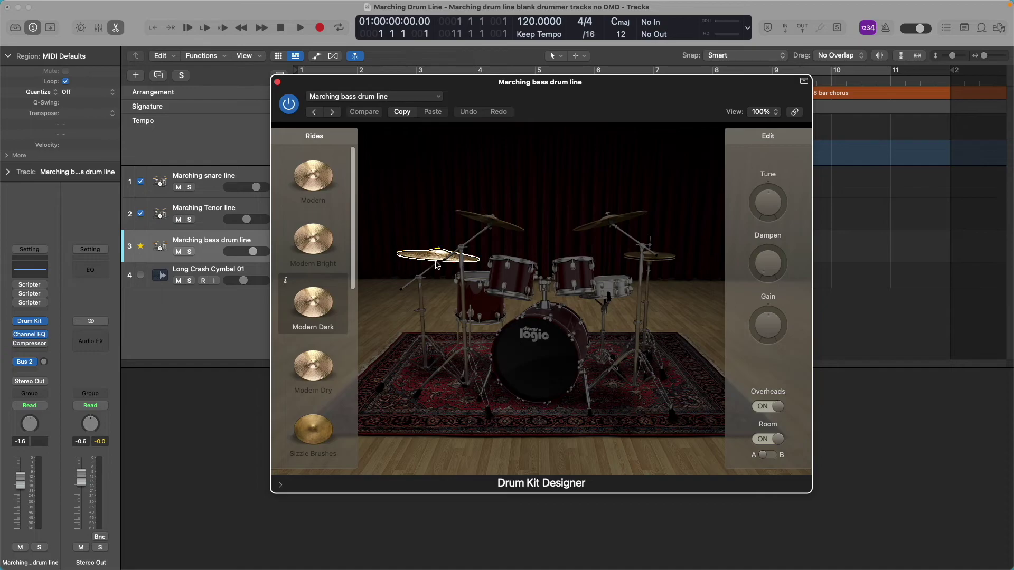
# Audition the kick drum and check its tuning and dampening settings
pyautogui.click(537, 347)
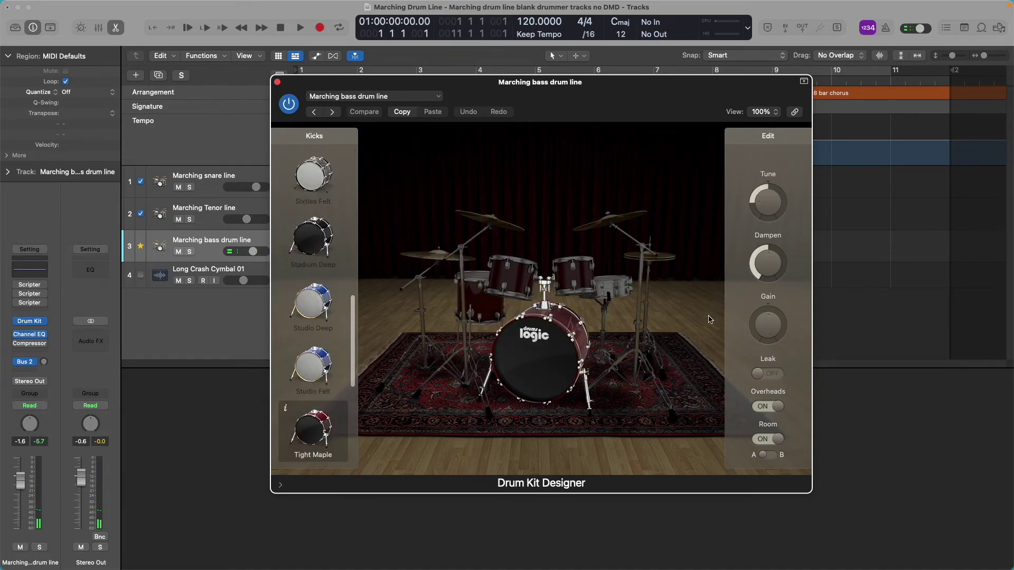
pyautogui.moveTo(768, 204)
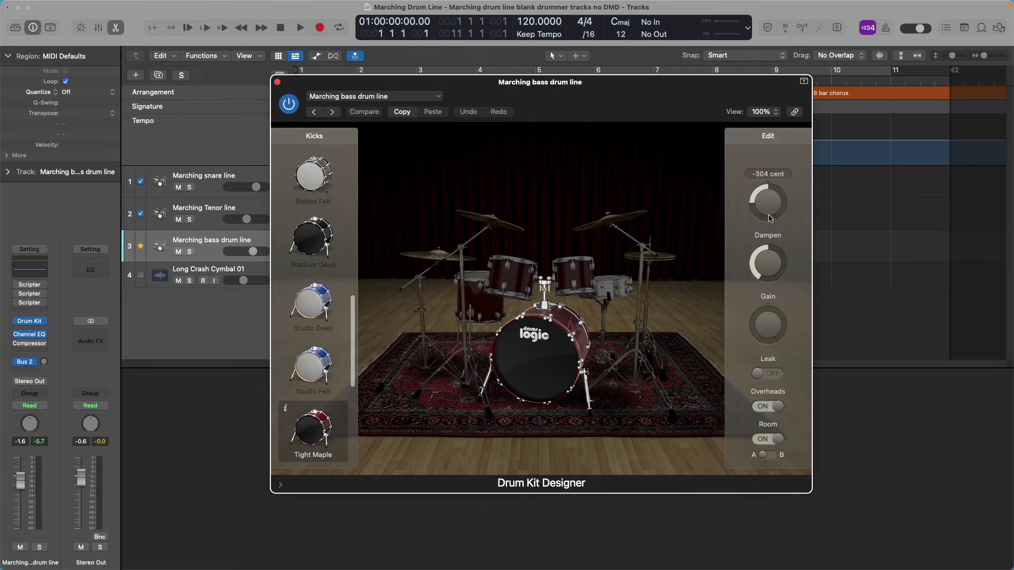
pyautogui.moveTo(769, 270)
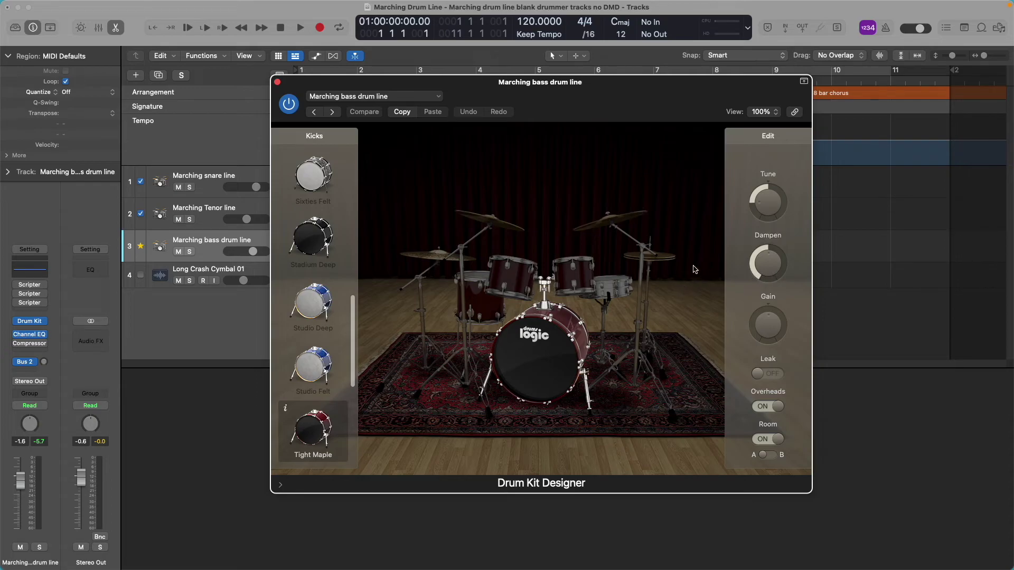
pyautogui.click(545, 355)
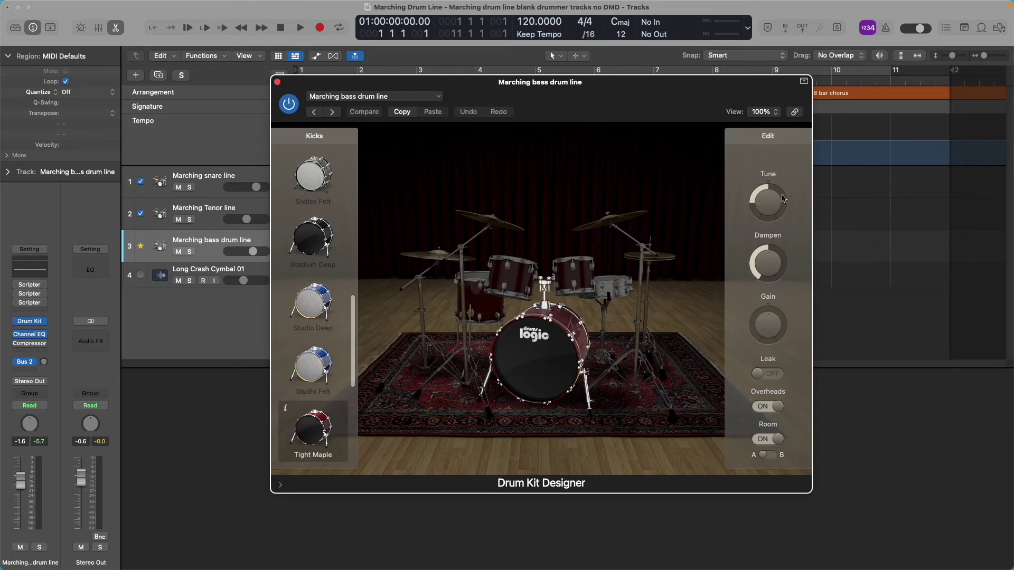
# Set the kick drum's tuning to 0 cent and strike it to hear the untuned sound
pyautogui.moveTo(769, 188); pyautogui.dragTo(775, 187)
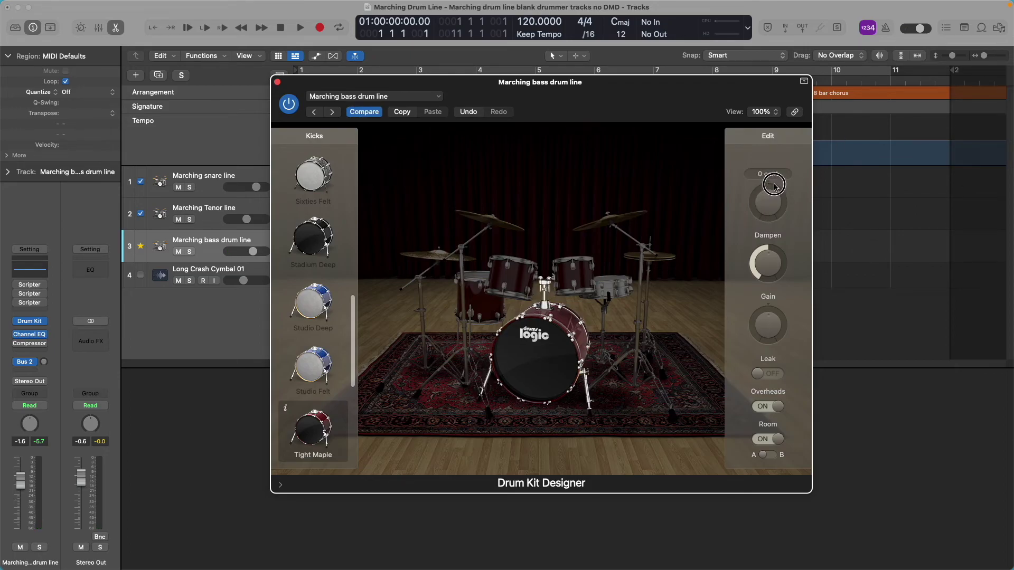
pyautogui.click(554, 359)
pyautogui.click(555, 359)
# Lower the kick drum's tuning to about -312 cent and strike it to hear the deeper pitch
pyautogui.moveTo(774, 193)
pyautogui.moveTo(769, 207); pyautogui.dragTo(770, 229)
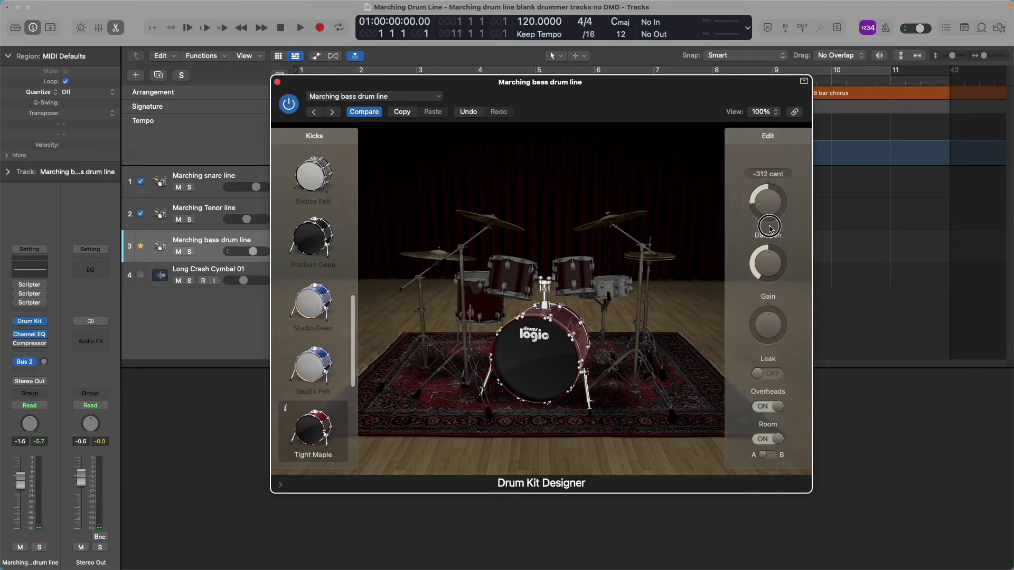
pyautogui.click(565, 364)
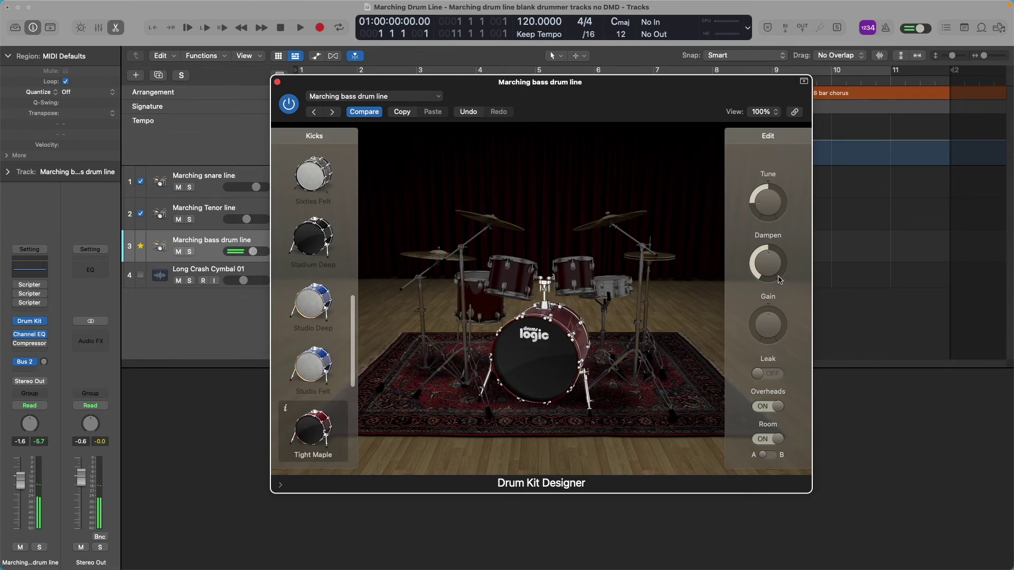
# Reduce the kick drum's dampening to about 1 % and strike it repeatedly to hear the more resonant sound
pyautogui.moveTo(772, 271); pyautogui.dragTo(777, 313)
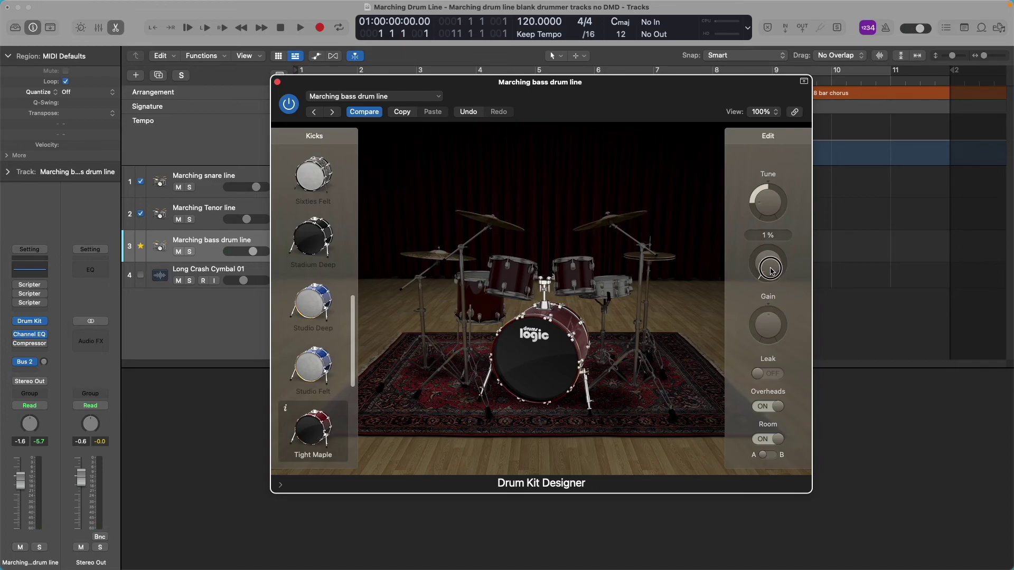
pyautogui.click(539, 353)
pyautogui.click(539, 353)
pyautogui.click(540, 353)
pyautogui.click(539, 353)
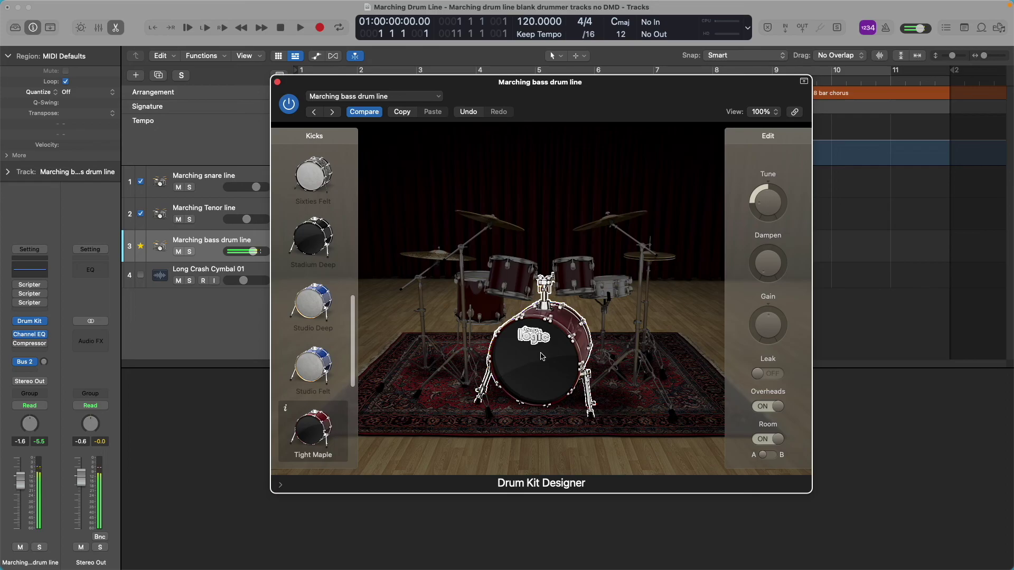
# Raise the kick drum's dampening to roughly the middle of its range and strike the drum repeatedly to hear the tighter sound
pyautogui.moveTo(767, 272); pyautogui.dragTo(774, 236)
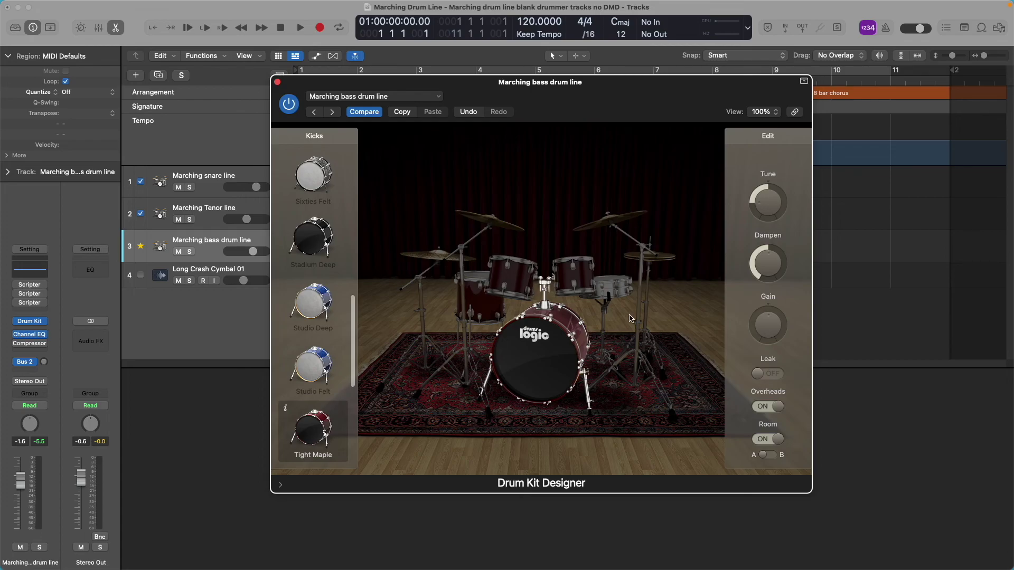
pyautogui.click(546, 358)
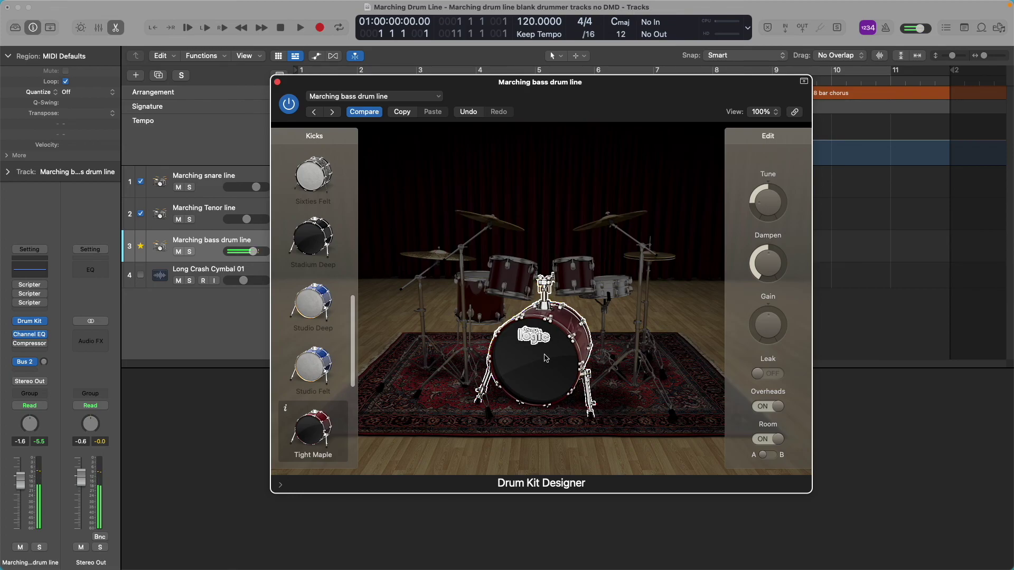
pyautogui.click(546, 359)
pyautogui.click(546, 358)
pyautogui.click(546, 359)
pyautogui.click(546, 359)
# Save the drum kit setting as Marching bass drum line in the Drum Kit Designer folder, replacing the existing preset
pyautogui.click(439, 97)
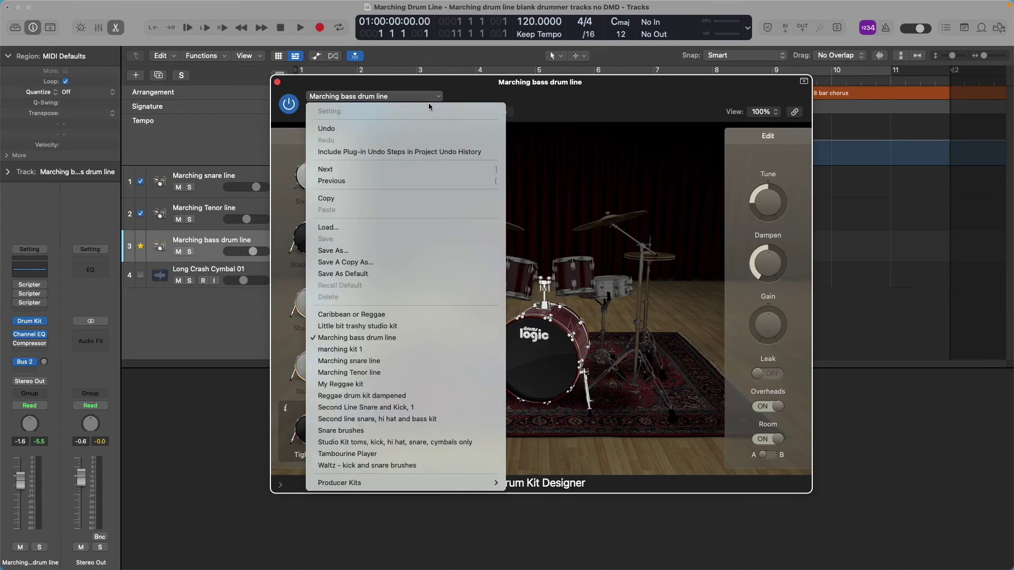
pyautogui.click(402, 252)
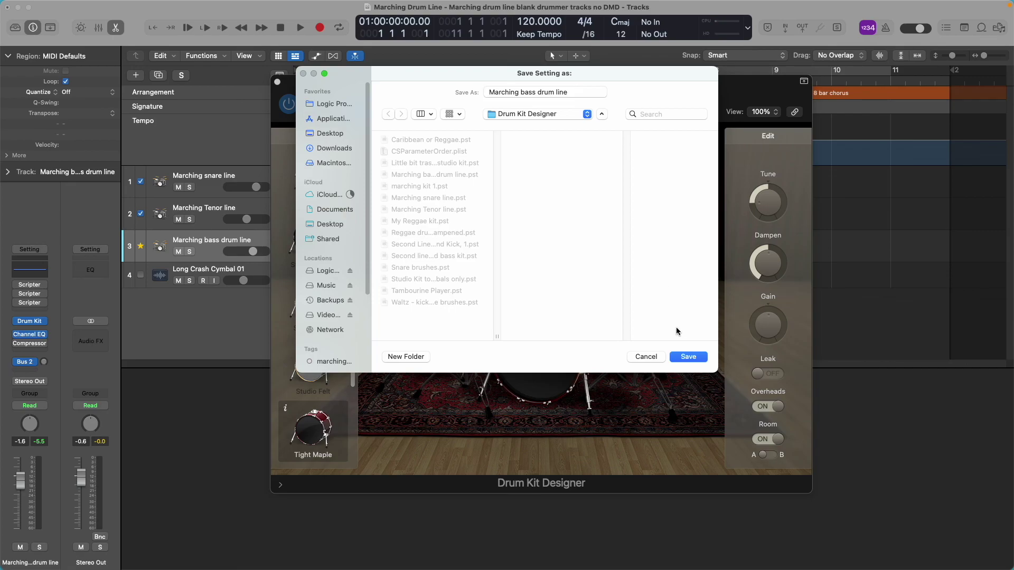
pyautogui.click(690, 358)
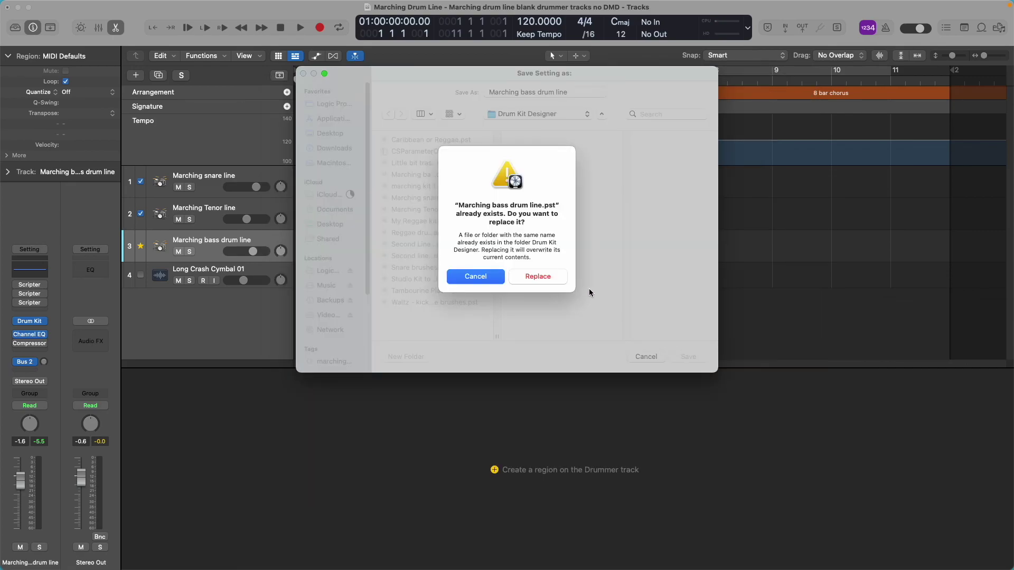
pyautogui.click(531, 275)
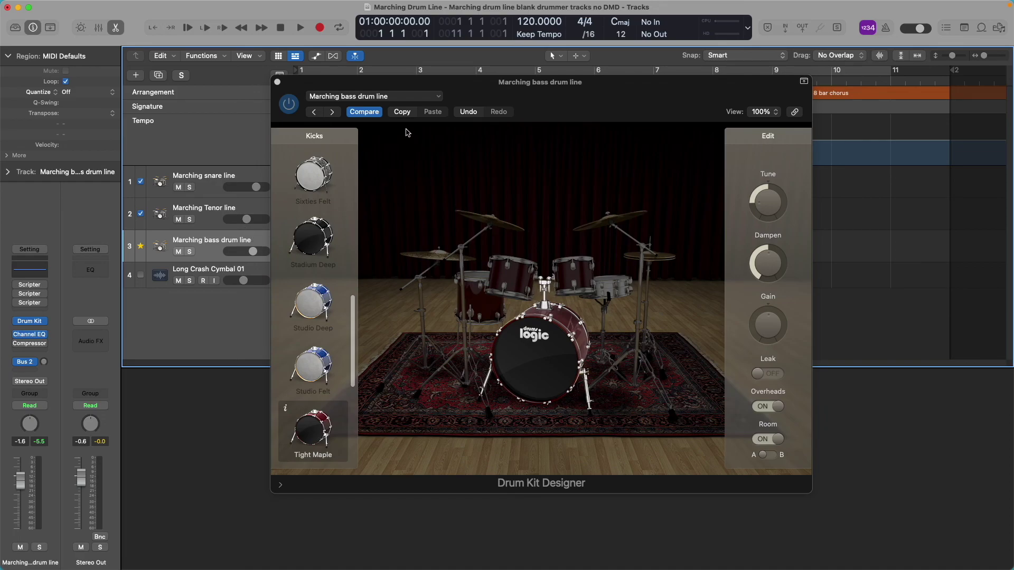
pyautogui.moveTo(894, 4)
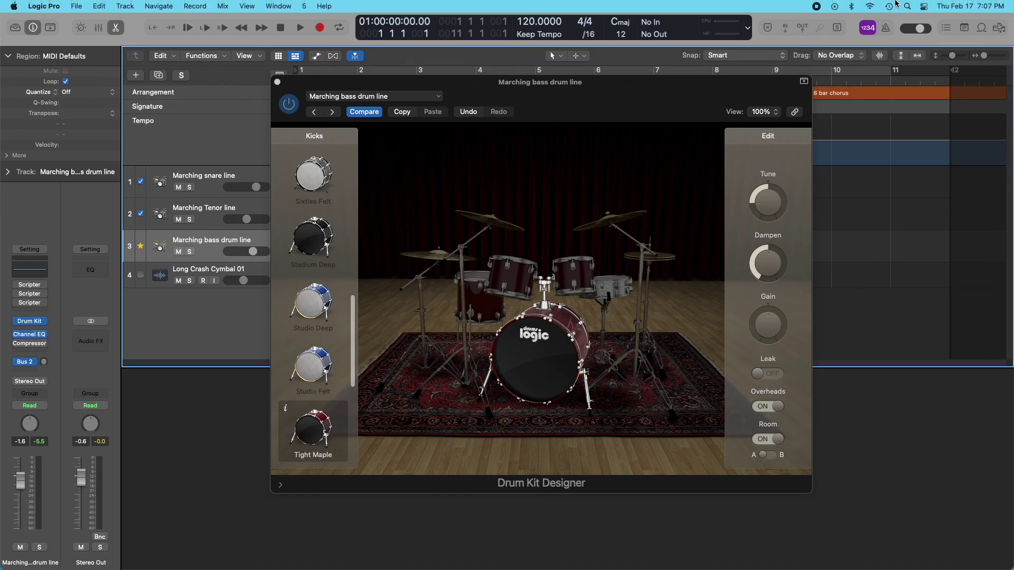